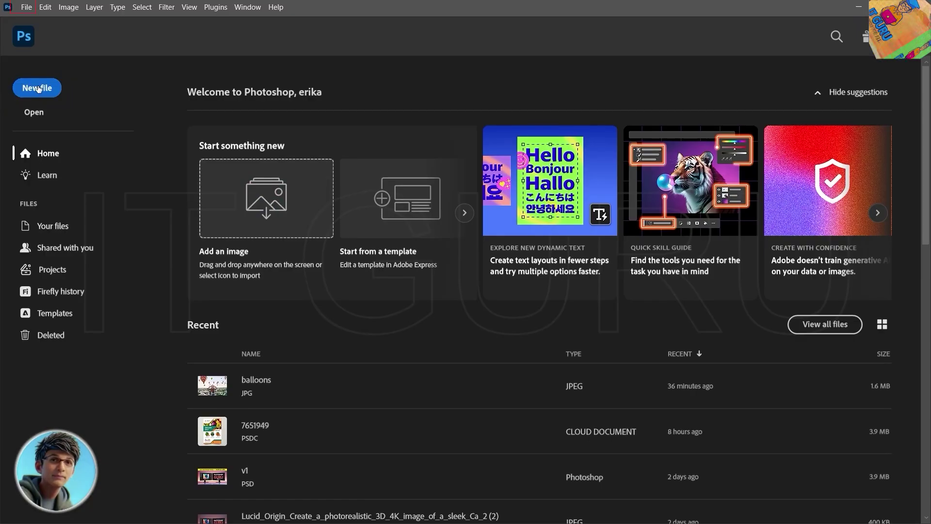
Start a new file so that the New Document settings open.
{"action": "left_click", "coordinate": [27, 7]}
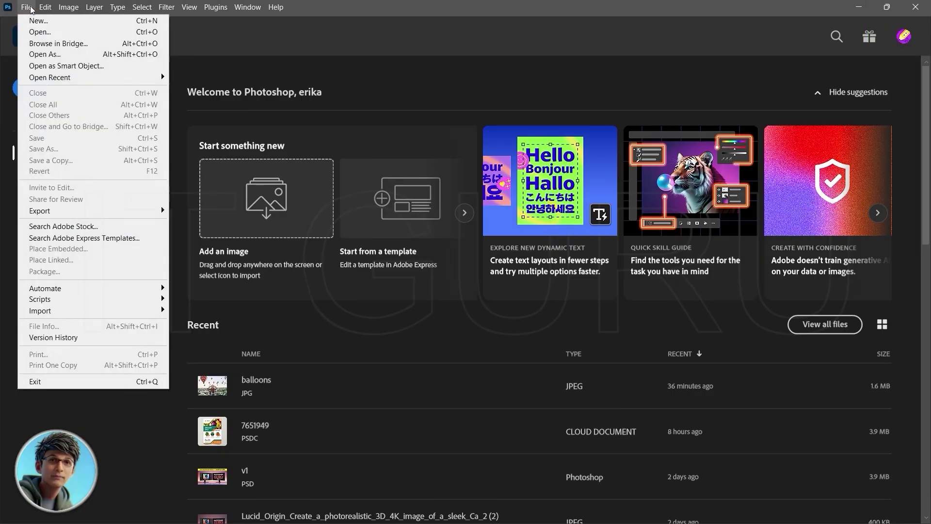
{"action": "left_click", "coordinate": [197, 76]}
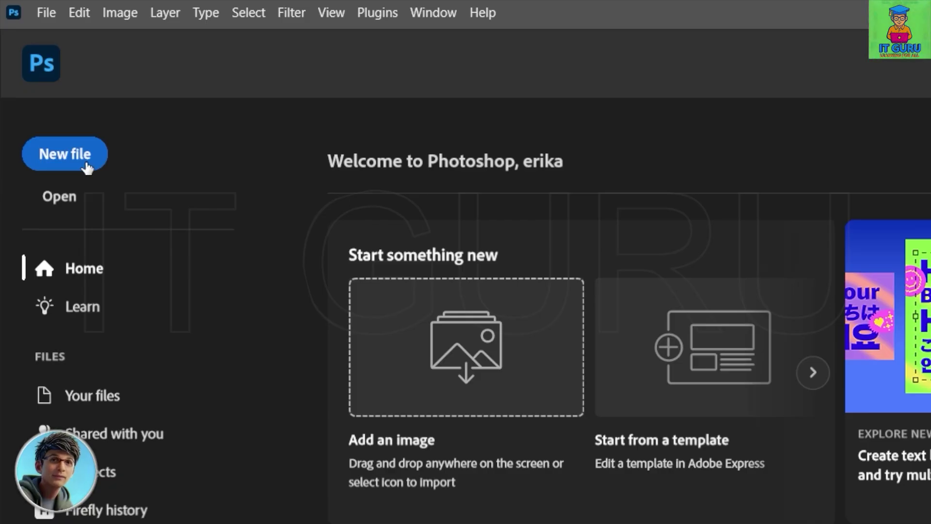
{"action": "left_click", "coordinate": [47, 12]}
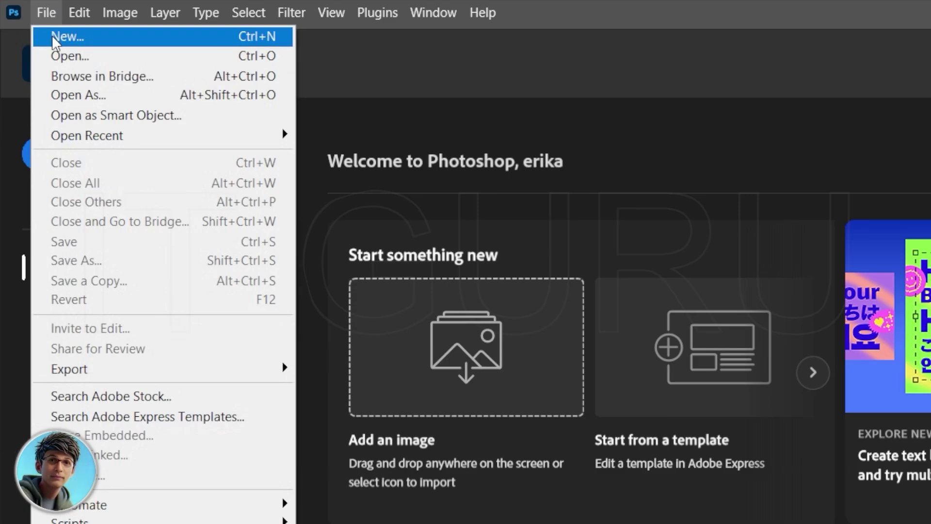
{"action": "left_click", "coordinate": [51, 35]}
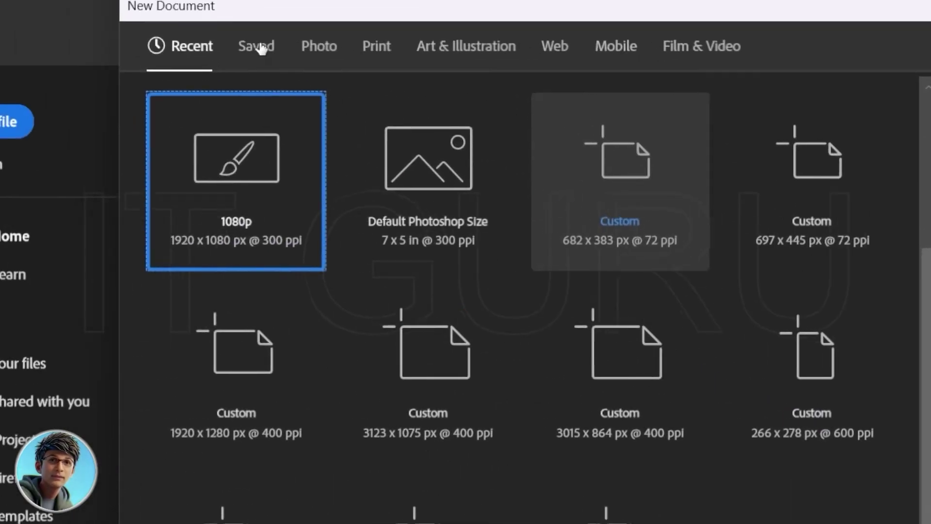
Look through the Saved, Photo, Print, Art & Illustration, Web, Mobile and Film & Video document preset categories.
{"action": "left_click", "coordinate": [324, 75]}
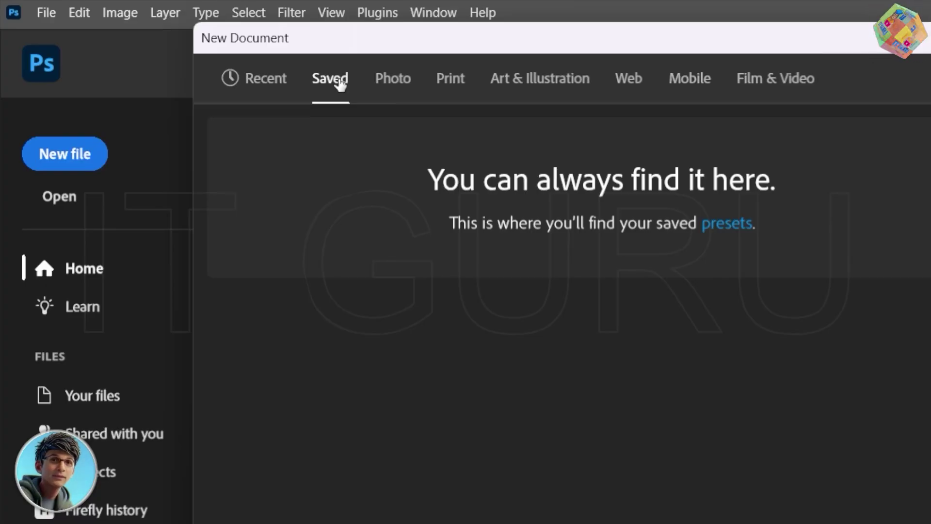
{"action": "left_click", "coordinate": [394, 82]}
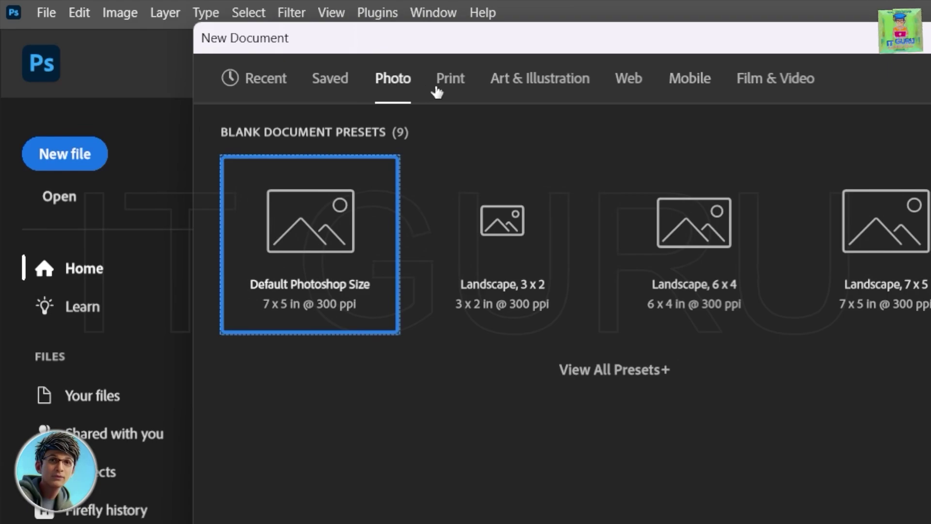
{"action": "left_click", "coordinate": [458, 83]}
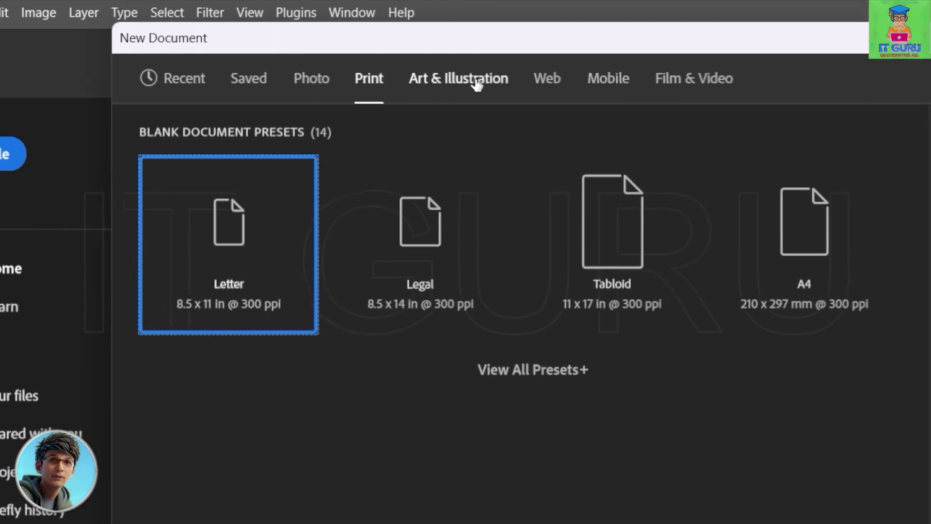
{"action": "left_click", "coordinate": [477, 83]}
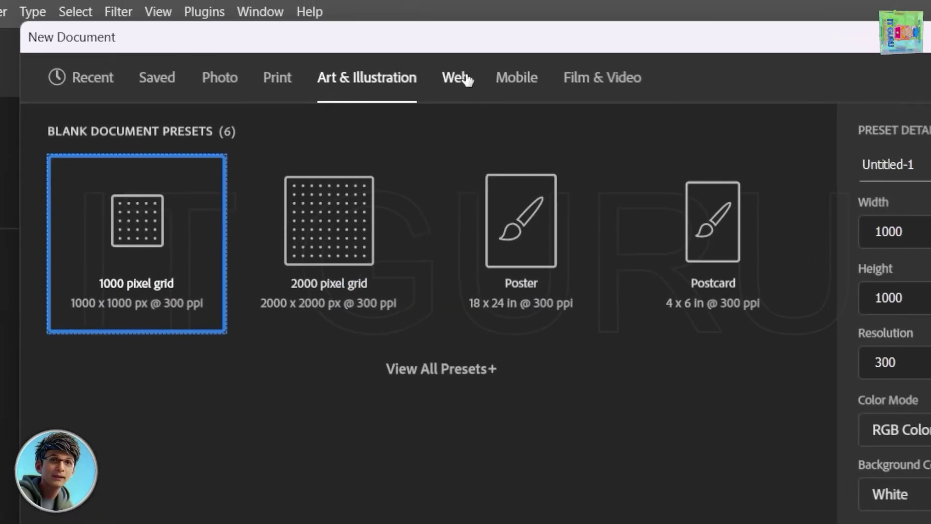
{"action": "left_click", "coordinate": [468, 88]}
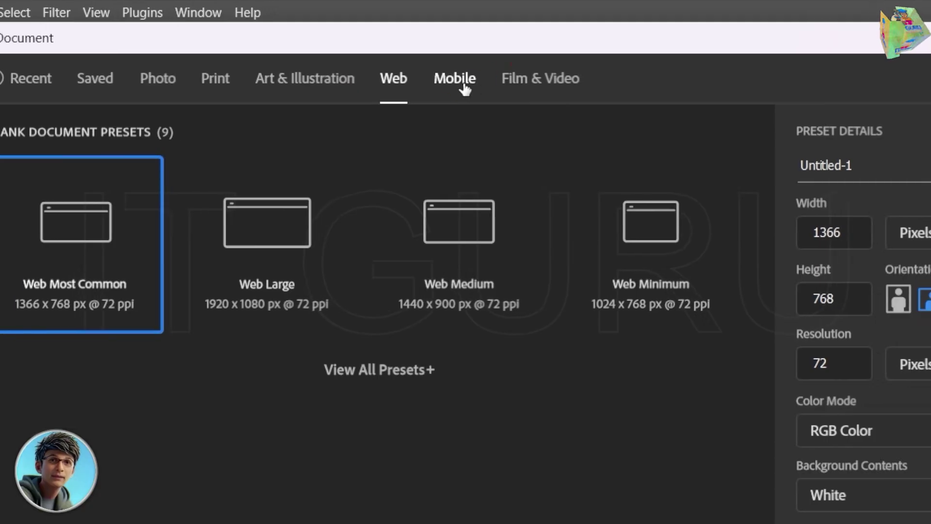
{"action": "left_click", "coordinate": [530, 86]}
{"action": "left_click", "coordinate": [531, 87]}
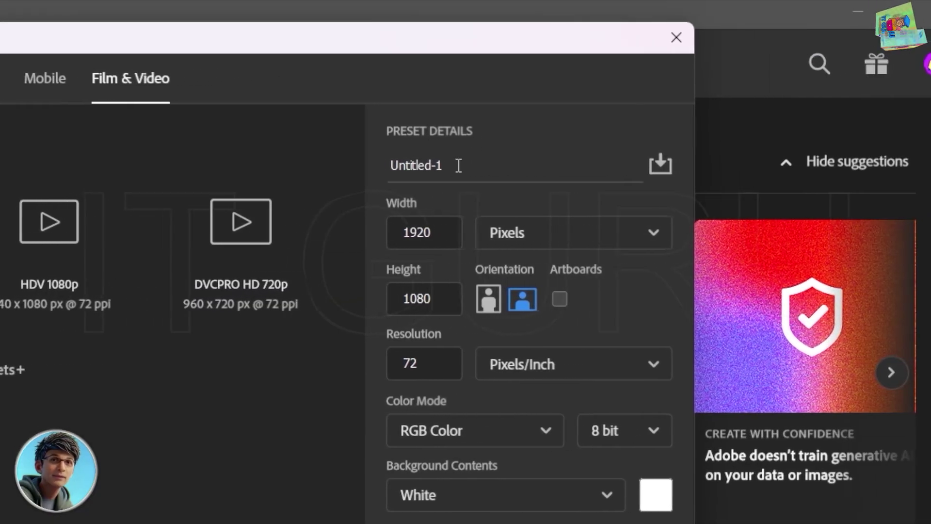
Switch the new document's orientation to portrait and back to landscape.
{"action": "double_click", "coordinate": [558, 167]}
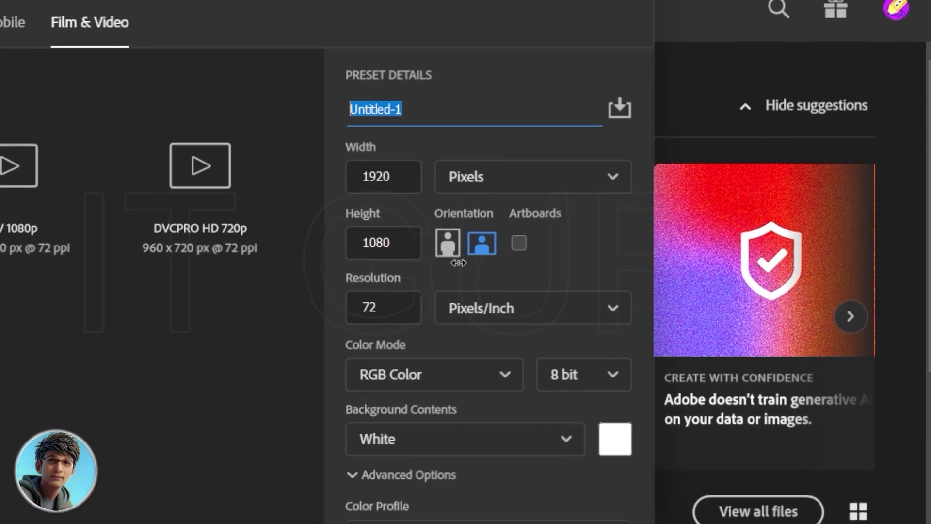
{"action": "left_click", "coordinate": [454, 250]}
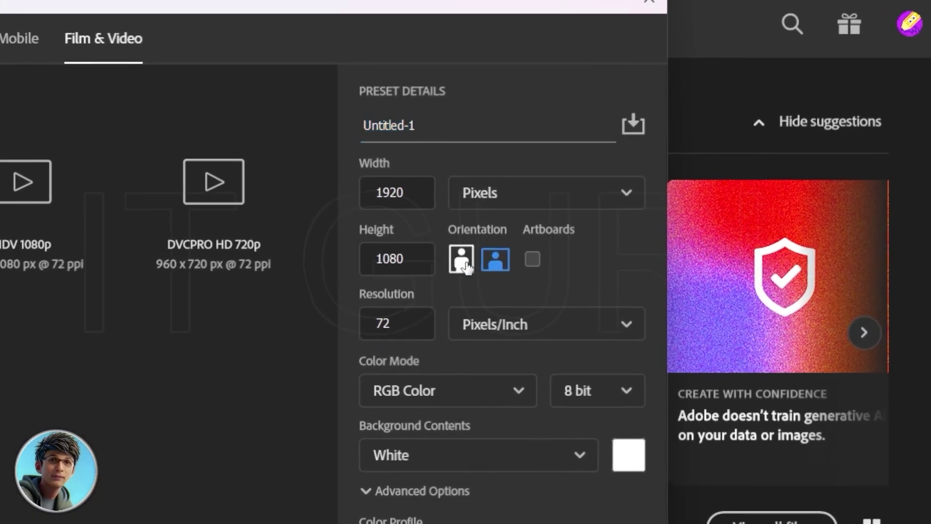
{"action": "left_click", "coordinate": [463, 262]}
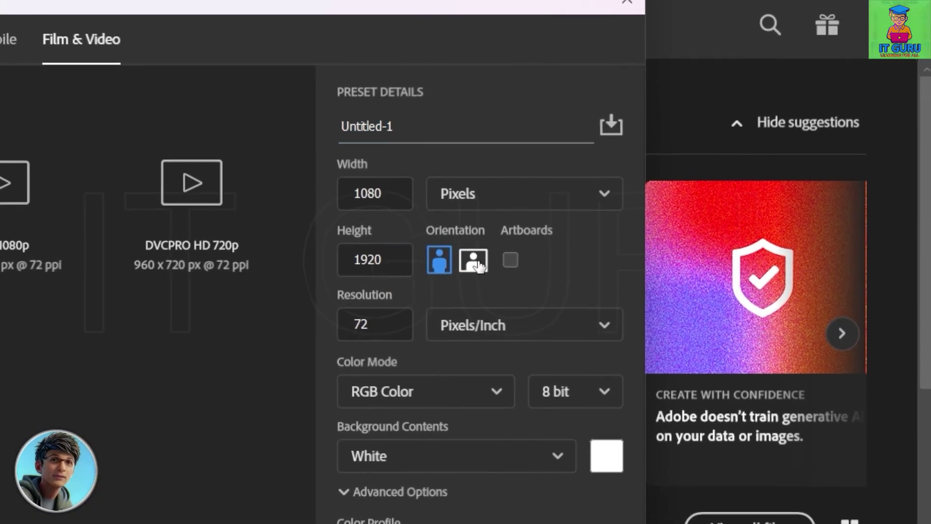
{"action": "left_click", "coordinate": [497, 262]}
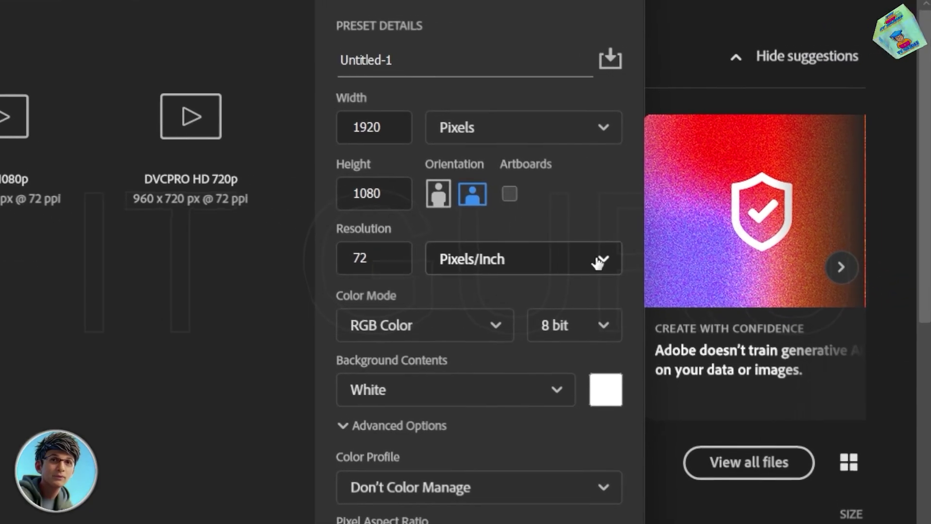
Examine the resolution unit, color mode and bit depth options for the new document.
{"action": "left_click", "coordinate": [601, 263]}
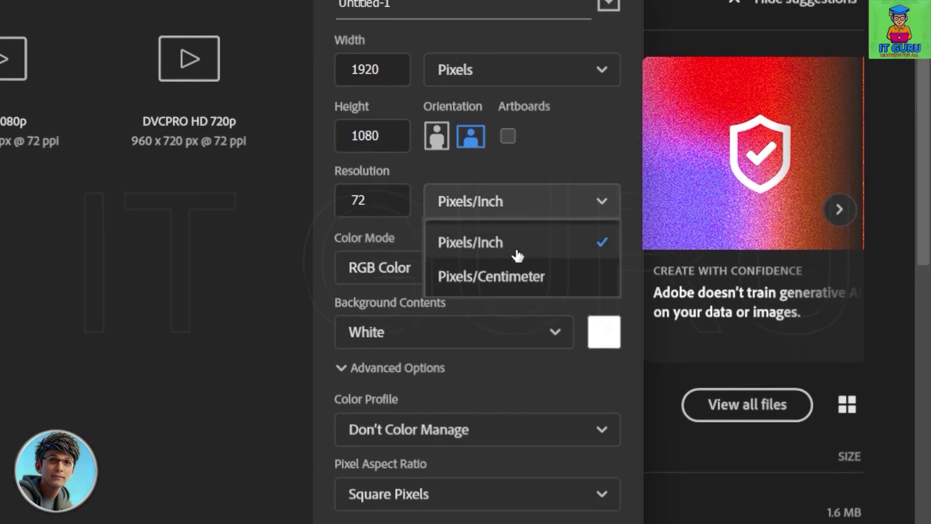
{"action": "left_click", "coordinate": [515, 263]}
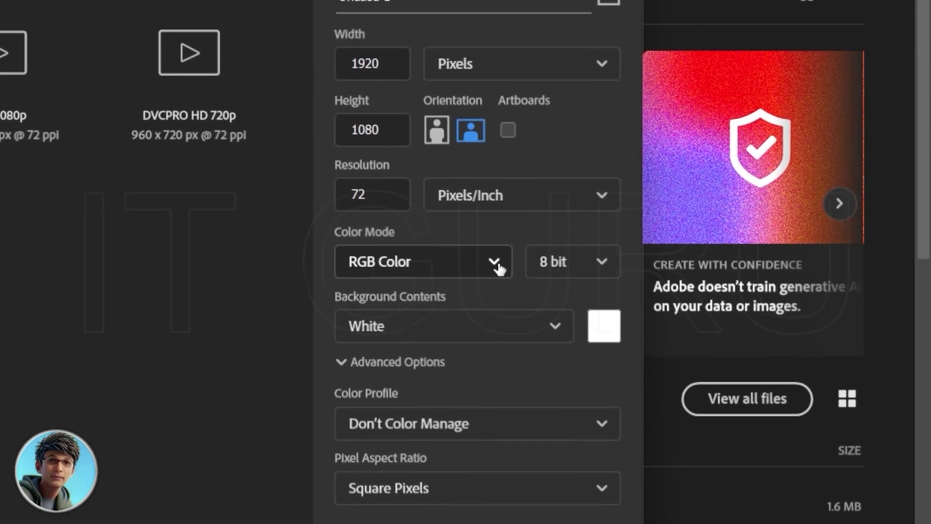
{"action": "left_click", "coordinate": [498, 265]}
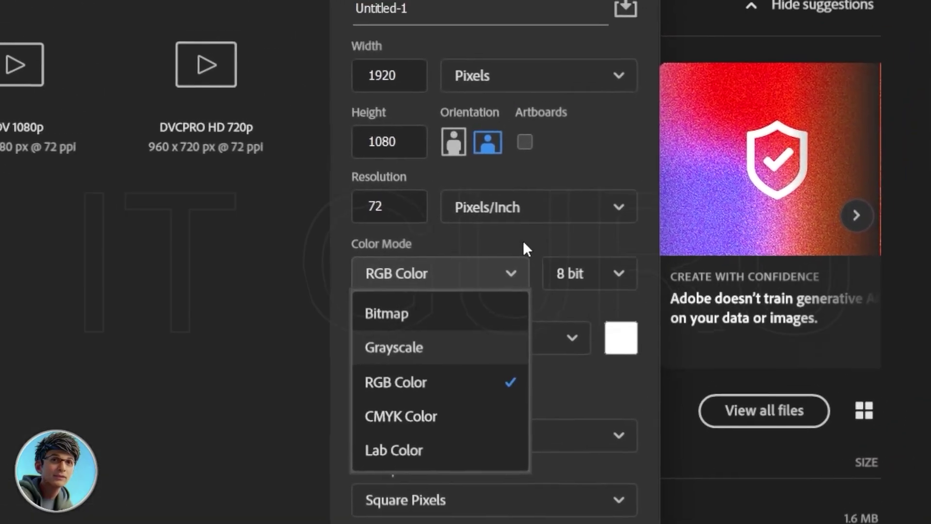
{"action": "left_click", "coordinate": [577, 155]}
{"action": "left_click", "coordinate": [605, 262]}
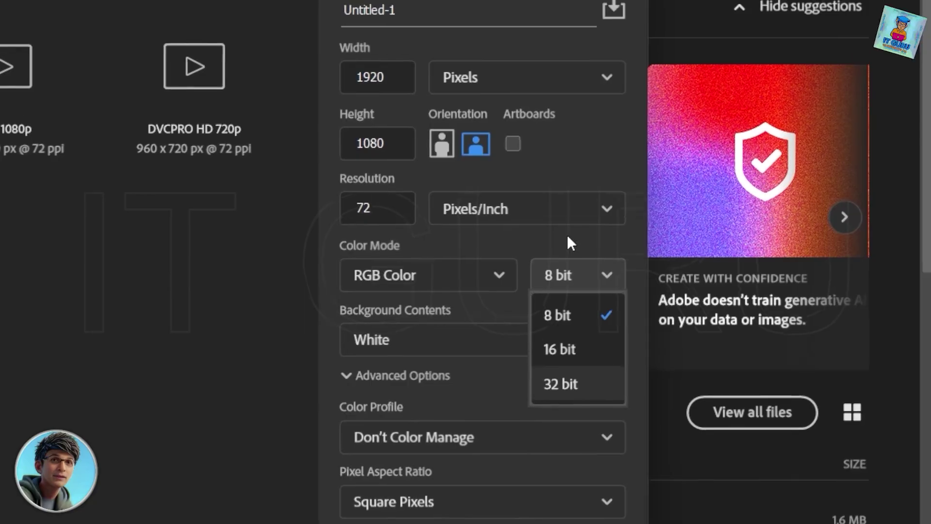
{"action": "left_click", "coordinate": [564, 112]}
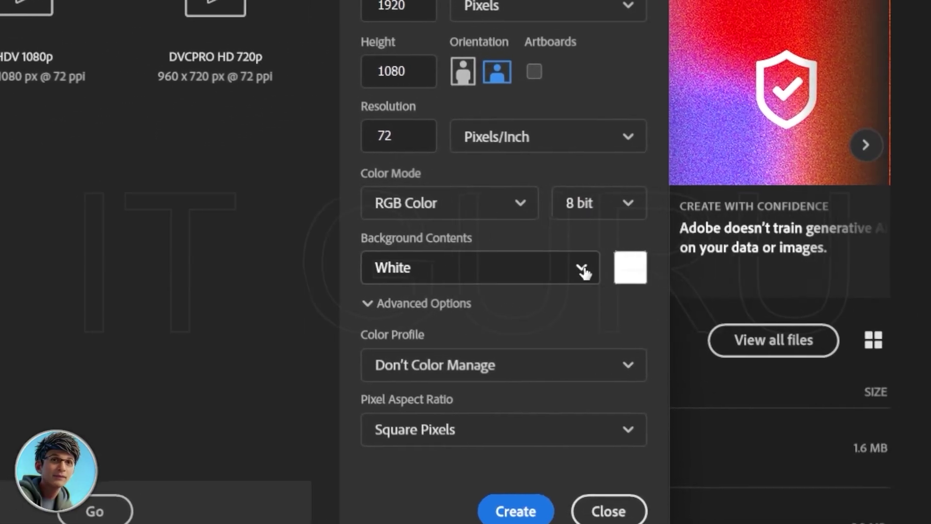
Examine the background contents and pixel aspect ratio options, keeping Square Pixels.
{"action": "left_click", "coordinate": [585, 273]}
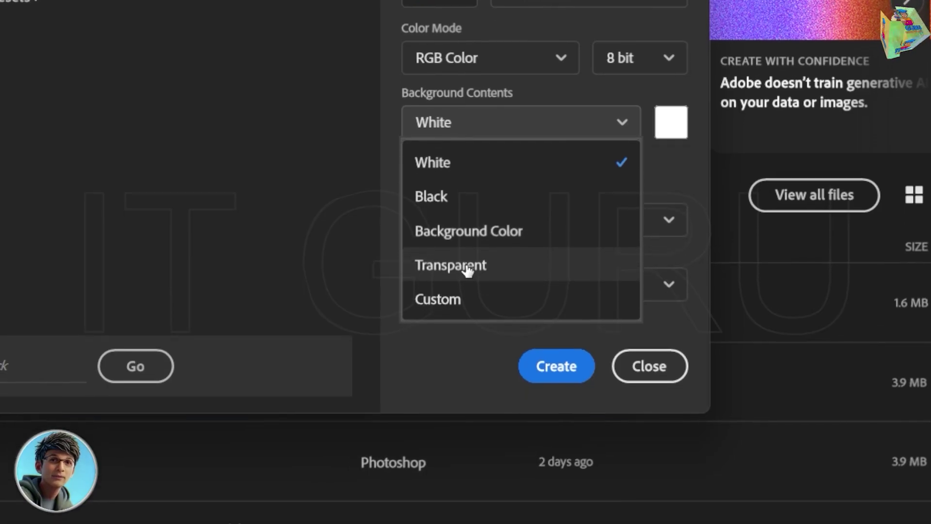
{"action": "left_click", "coordinate": [397, 113]}
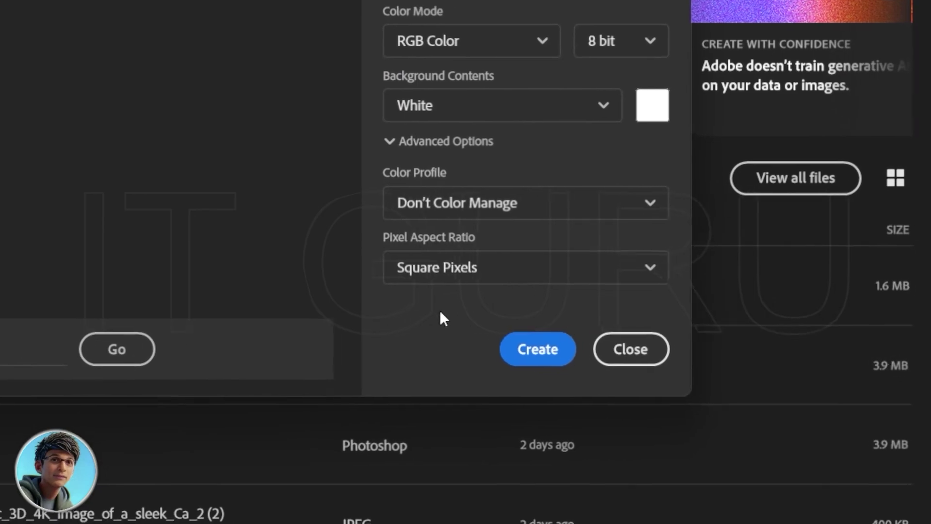
{"action": "left_click", "coordinate": [616, 278]}
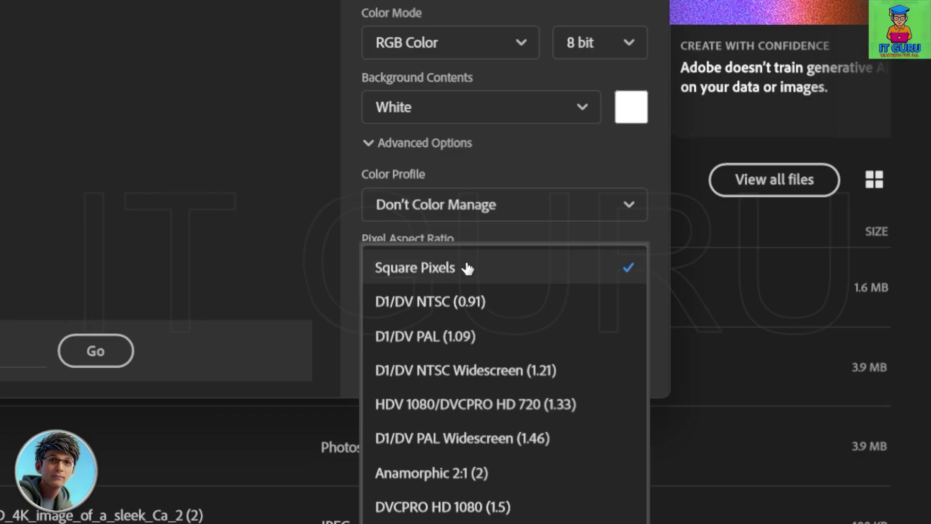
{"action": "left_click", "coordinate": [468, 269]}
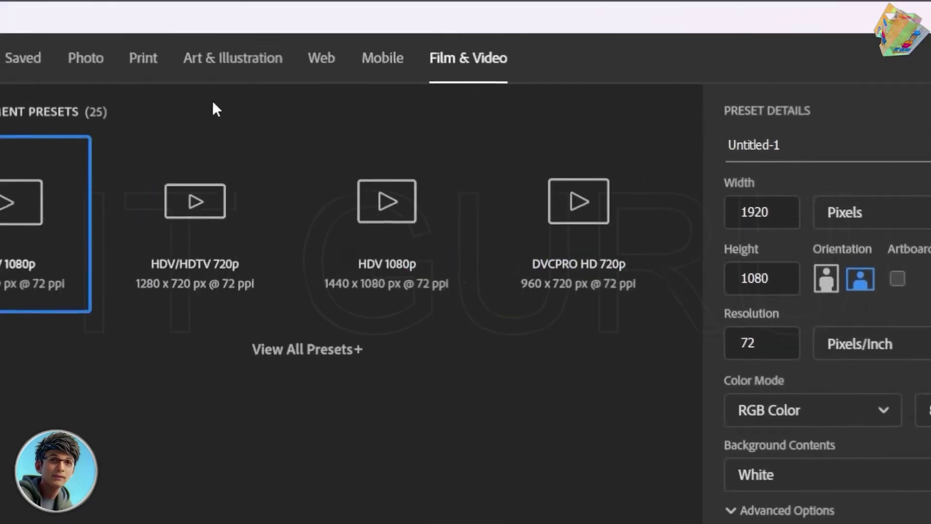
Create a new document from the Art & Illustration 1080p preset, 1920 x 1080 px at 300 ppi.
{"action": "left_click", "coordinate": [449, 78]}
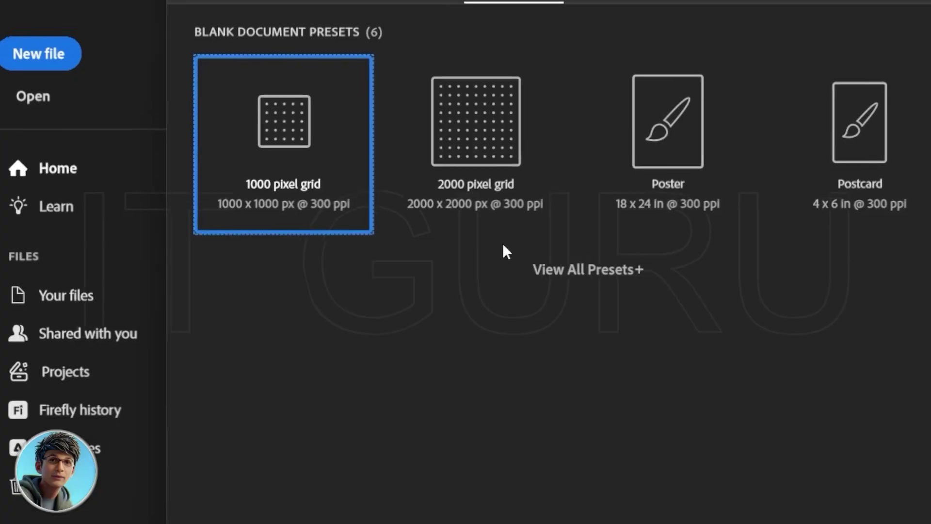
{"action": "left_click", "coordinate": [633, 273]}
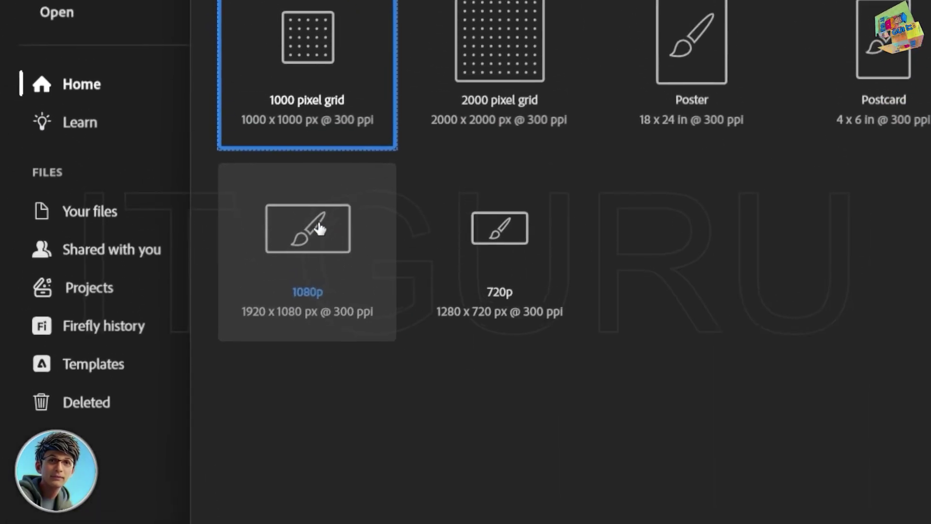
{"action": "left_click", "coordinate": [322, 261]}
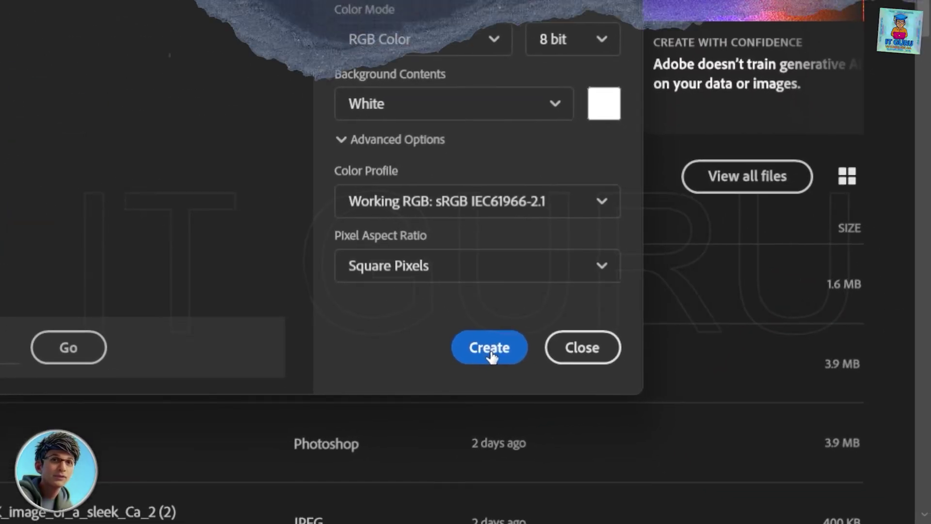
{"action": "left_click", "coordinate": [572, 378]}
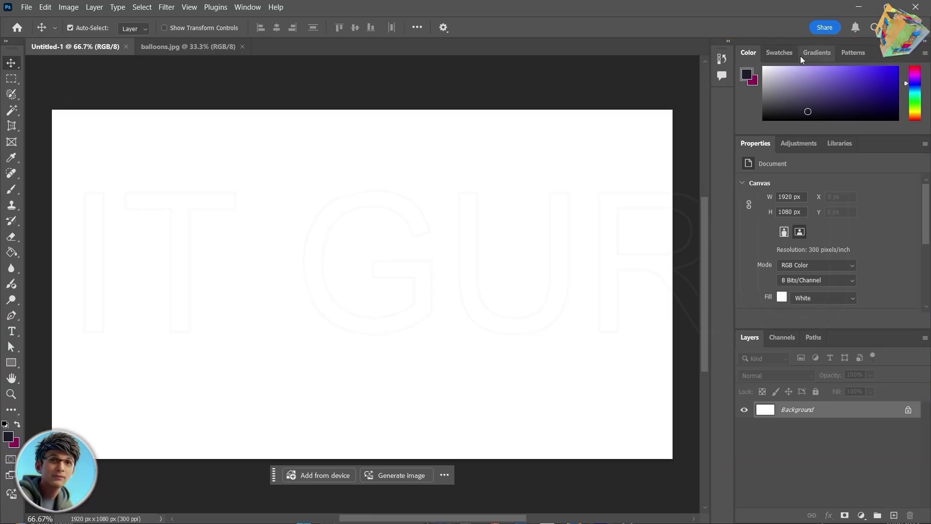
Look through the Swatches, Gradients, Patterns, Adjustments, Libraries, Properties and Channels panels of the workspace.
{"action": "left_click", "coordinate": [781, 53]}
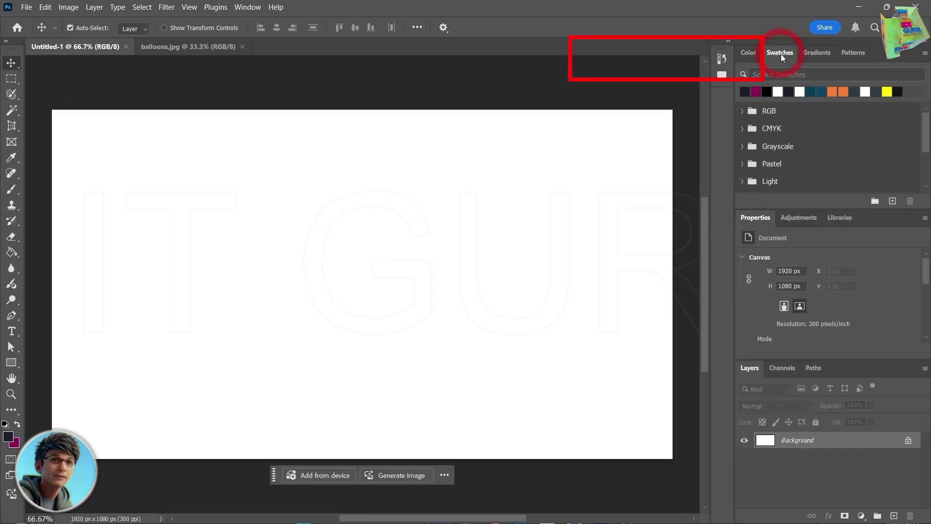
{"action": "left_click", "coordinate": [809, 53]}
{"action": "left_click", "coordinate": [850, 56]}
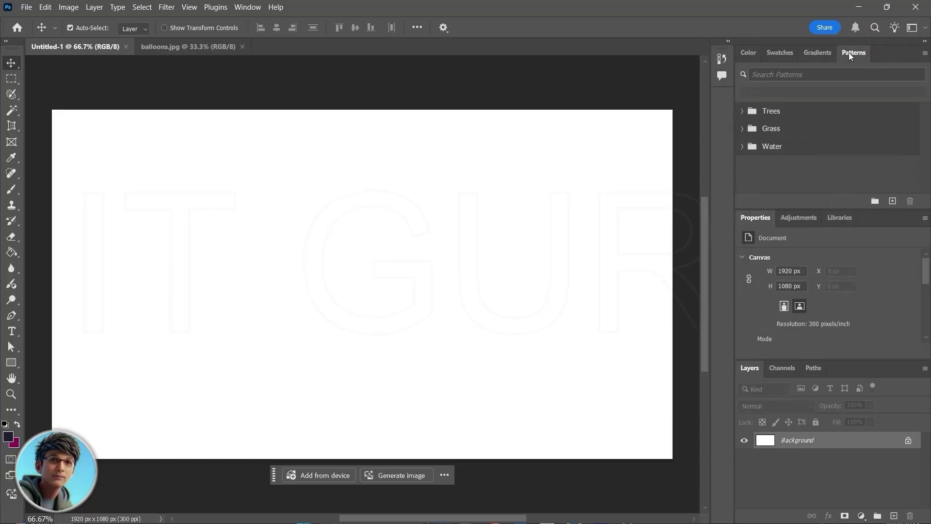
{"action": "left_click", "coordinate": [807, 220]}
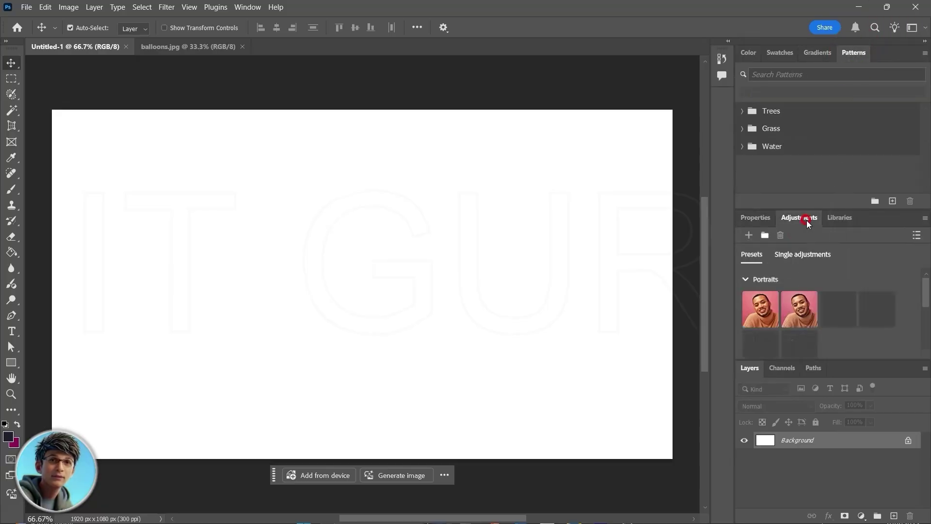
{"action": "left_click", "coordinate": [840, 219]}
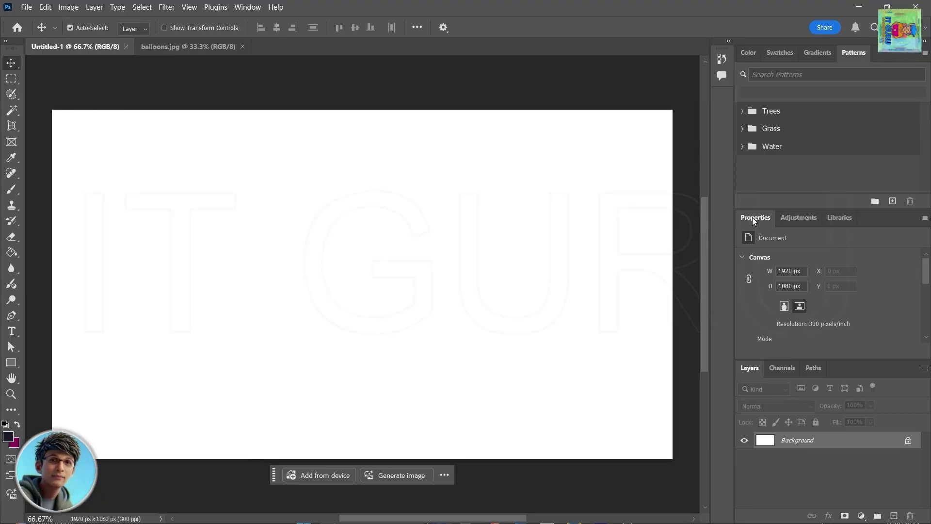
{"action": "left_click", "coordinate": [782, 367]}
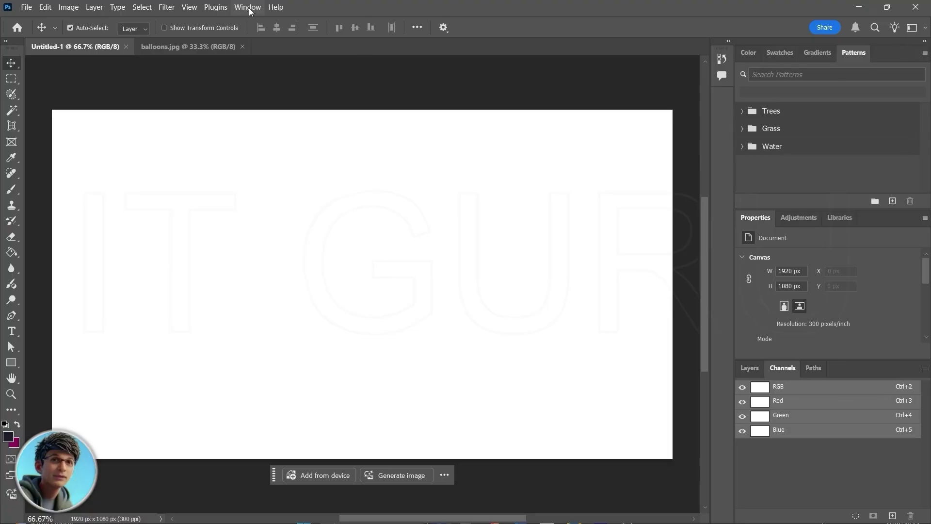
Activate the Zoom tool and bring the Color panel to the front.
{"action": "key", "text": "z"}
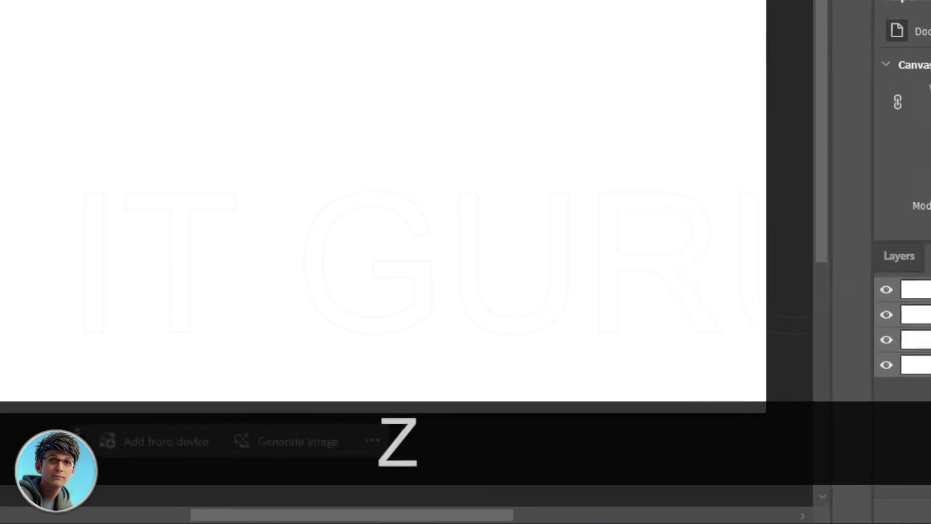
{"action": "left_click", "coordinate": [247, 7]}
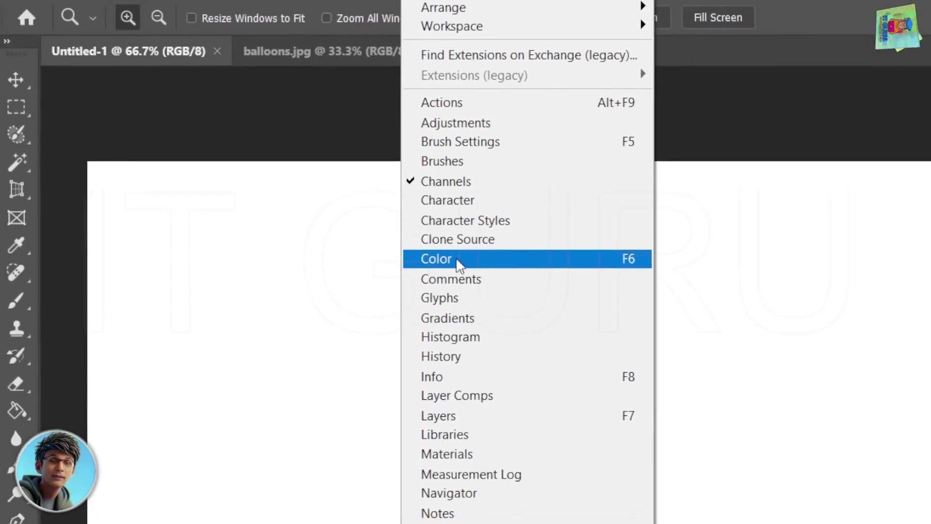
{"action": "left_click", "coordinate": [458, 262]}
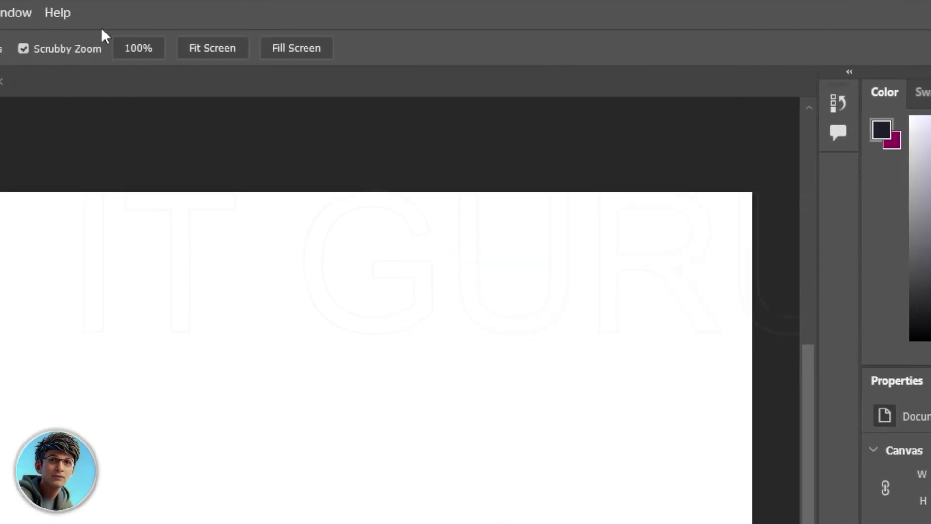
Show the Info panel in the workspace and collapse it to an icon.
{"action": "left_click", "coordinate": [458, 13]}
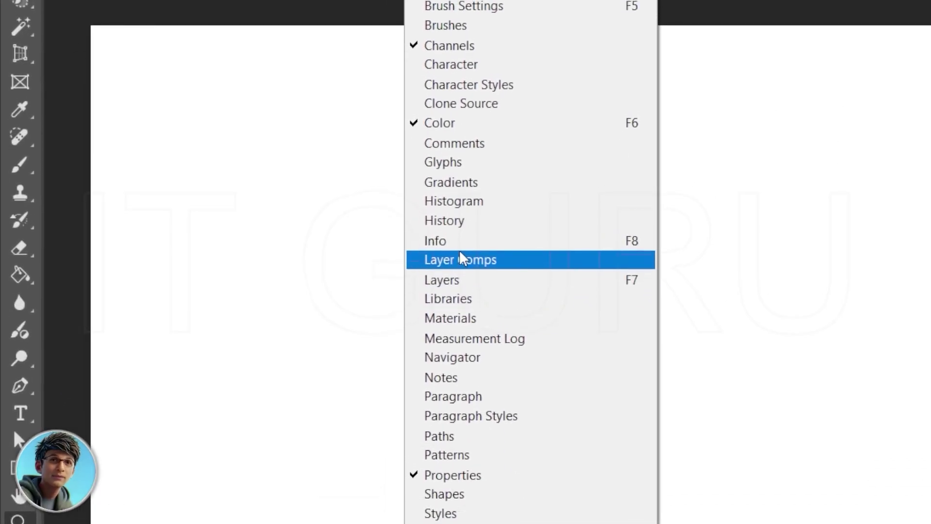
{"action": "left_click", "coordinate": [459, 261]}
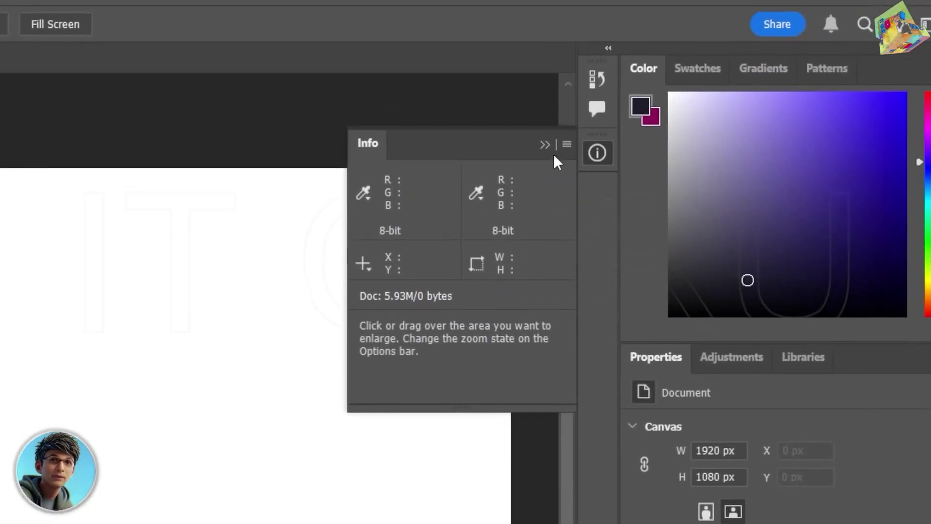
{"action": "left_click", "coordinate": [545, 145]}
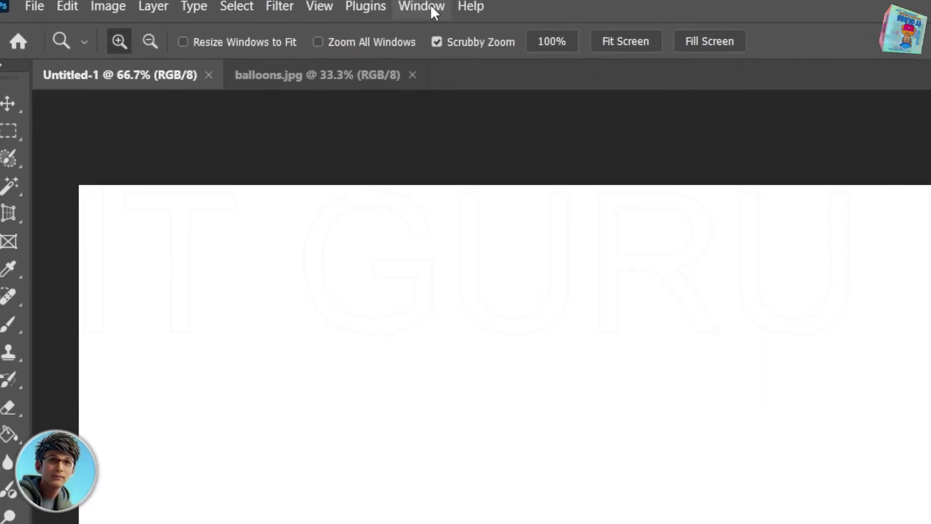
Reset the Essentials workspace to its default layout, and briefly expand the History panel before collapsing it.
{"action": "left_click", "coordinate": [442, 10]}
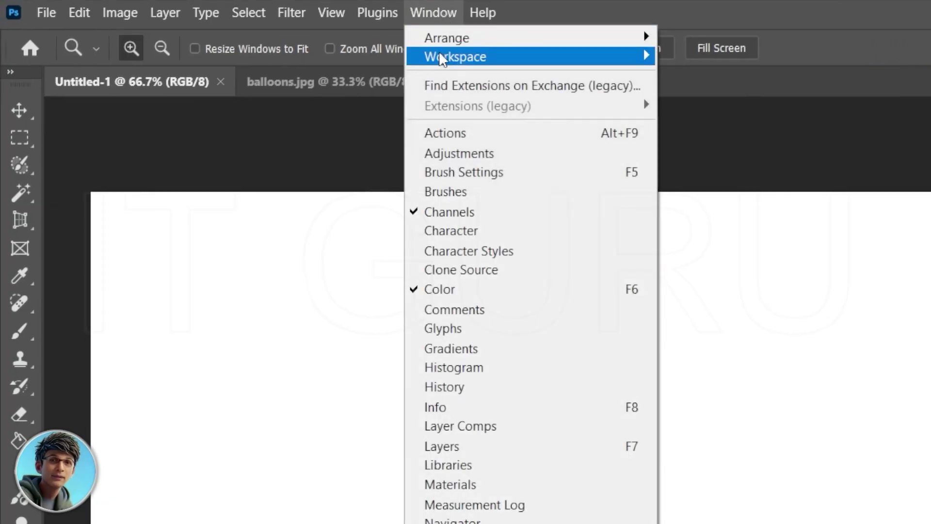
{"action": "mouse_move", "coordinate": [441, 58]}
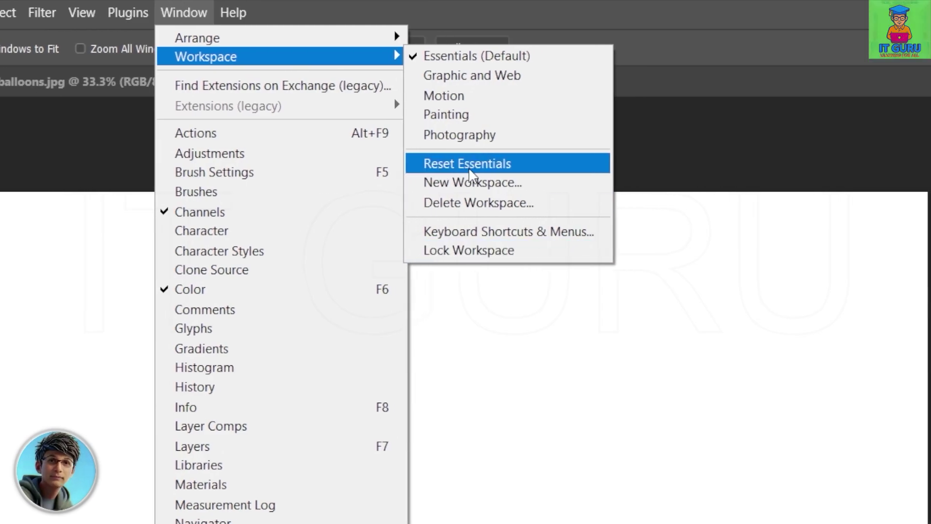
{"action": "left_click", "coordinate": [468, 170]}
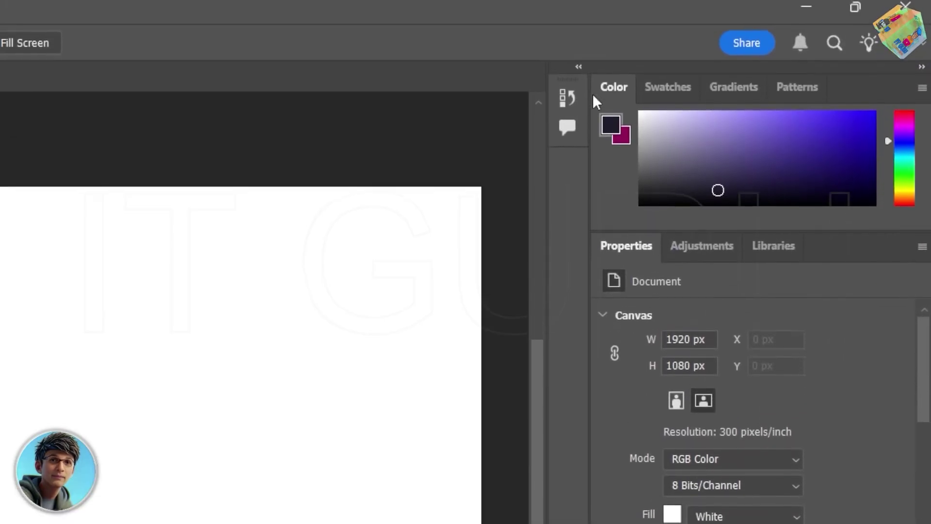
{"action": "left_click", "coordinate": [563, 100]}
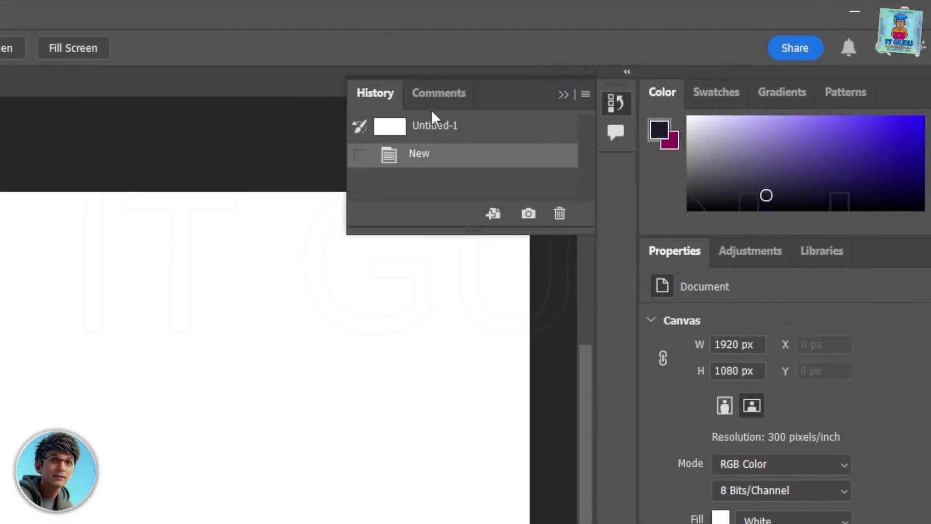
{"action": "left_click", "coordinate": [616, 103]}
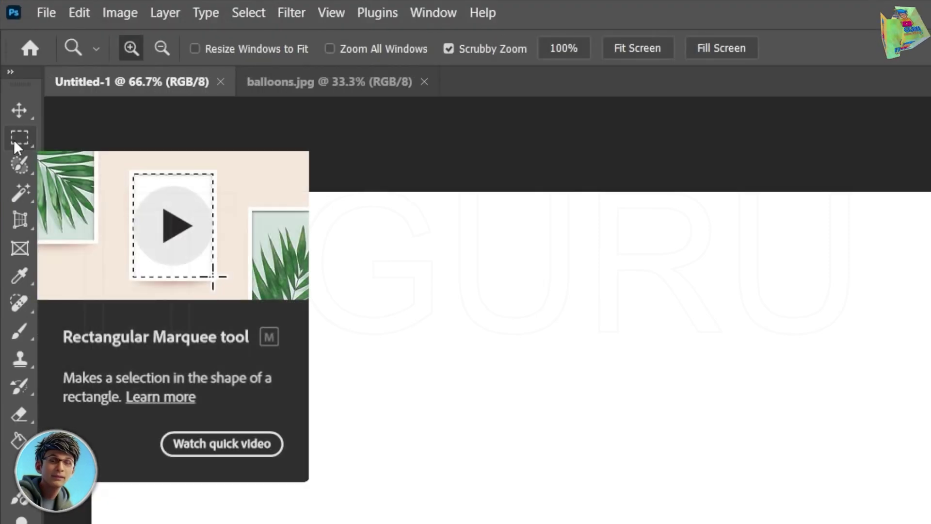
Look through the grouped tools of the marquee, paint bucket and blur slots, picking the Single Column Marquee Tool.
{"action": "left_click", "coordinate": [18, 140]}
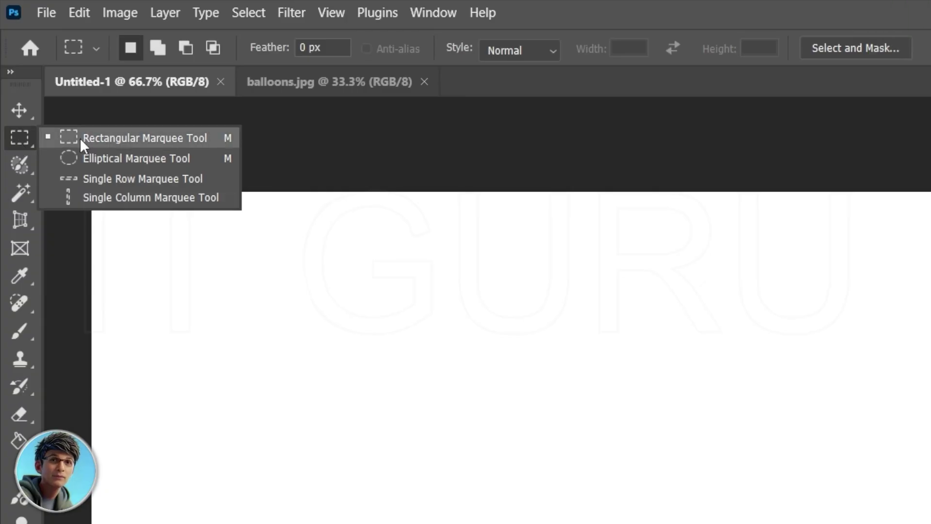
{"action": "left_click", "coordinate": [122, 196]}
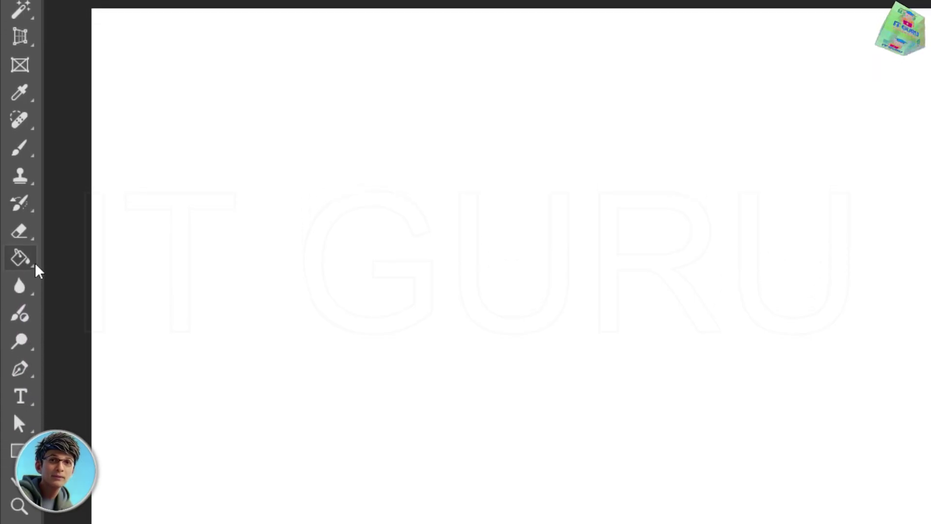
{"action": "right_click", "coordinate": [35, 274]}
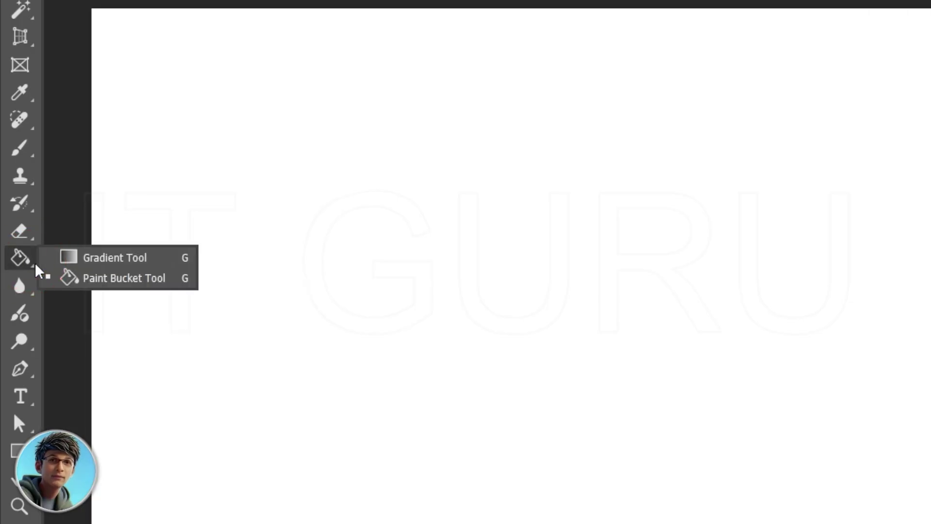
{"action": "right_click", "coordinate": [31, 288]}
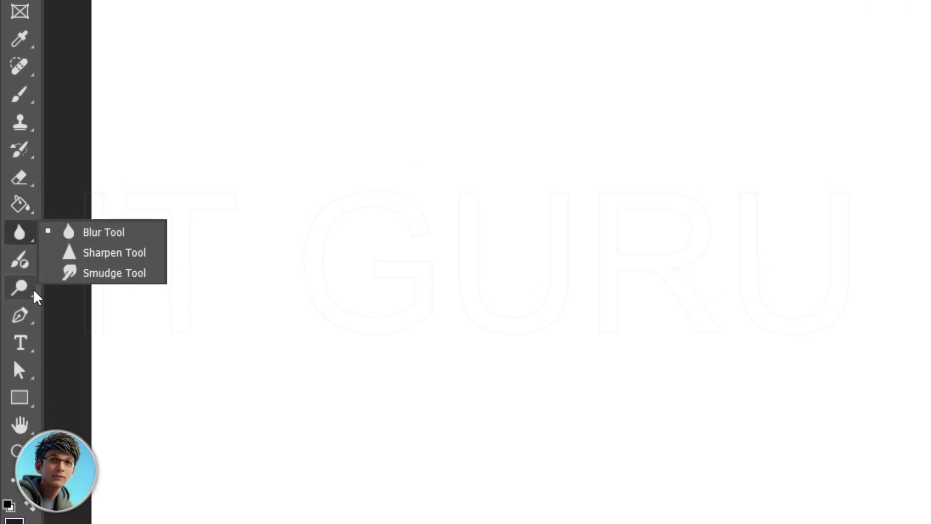
{"action": "left_click", "coordinate": [27, 315]}
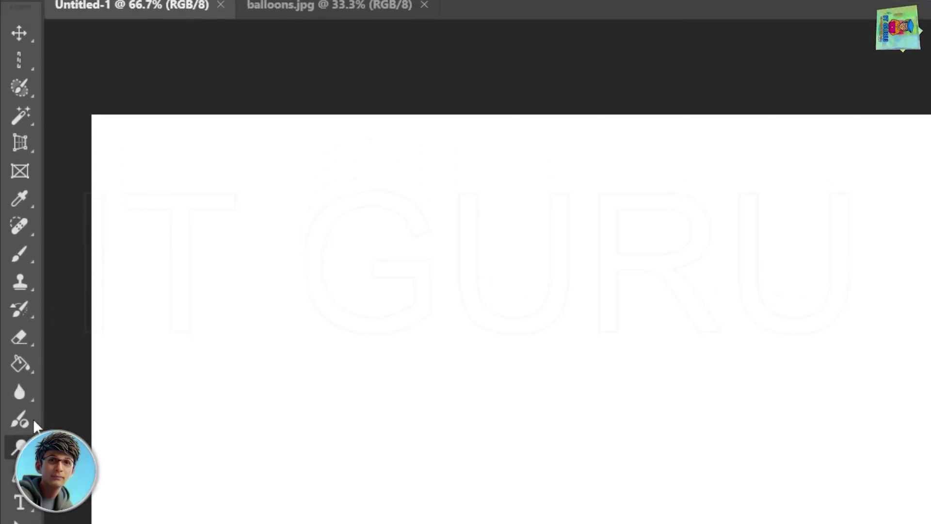
Open the toolbar customization and review the full list of tools from the Move Tool to the Zoom Tool.
{"action": "left_click", "coordinate": [18, 332]}
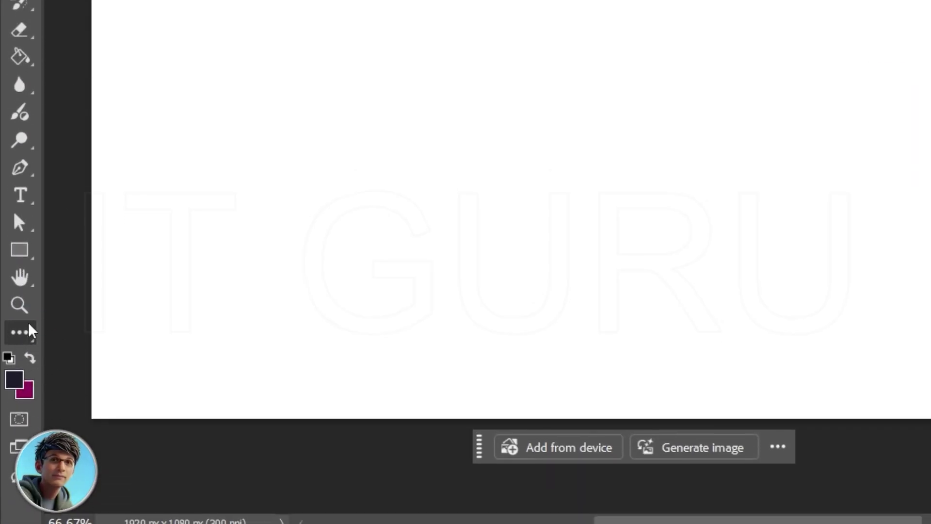
{"action": "left_click", "coordinate": [25, 333]}
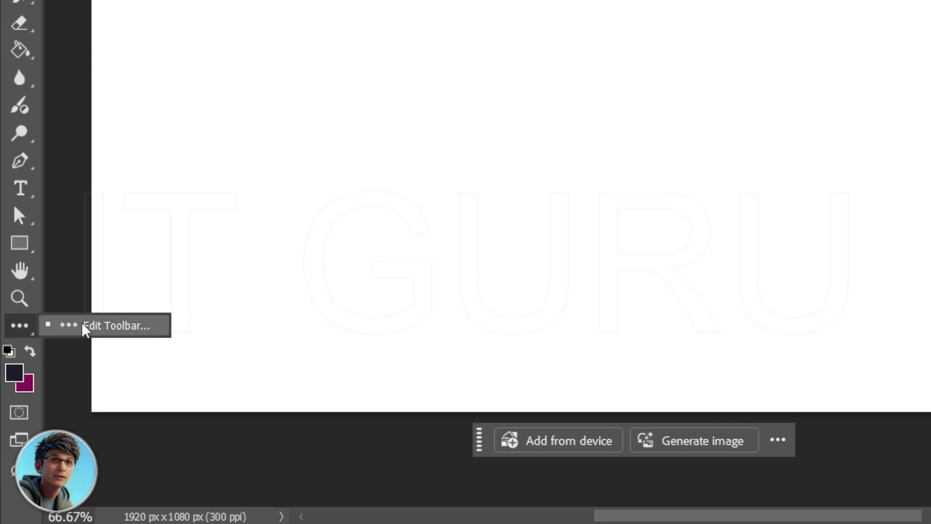
{"action": "left_click", "coordinate": [121, 332]}
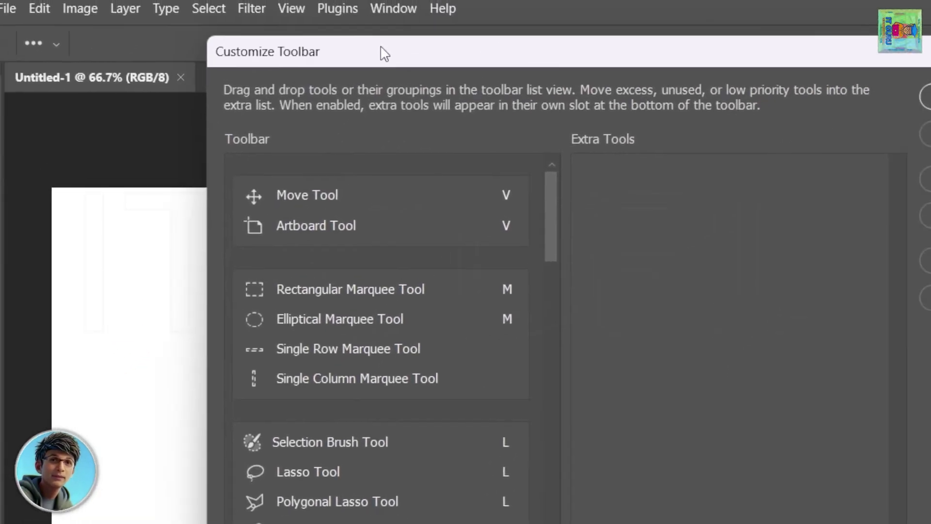
{"action": "left_click_drag", "start_coordinate": [551, 204], "coordinate": [561, 450]}
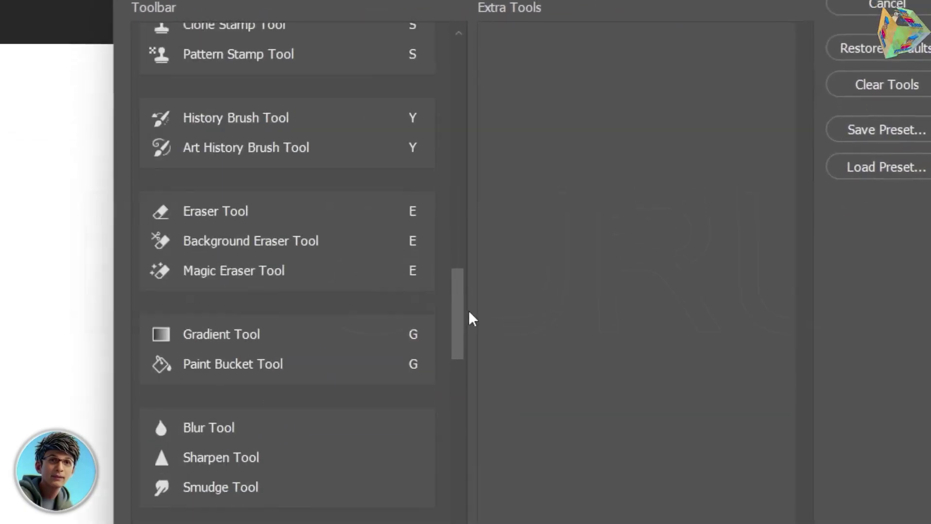
{"action": "mouse_move", "coordinate": [469, 312]}
{"action": "left_mouse_down"}
{"action": "mouse_move", "coordinate": [467, 286]}
{"action": "mouse_move", "coordinate": [446, 304]}
{"action": "left_mouse_up"}
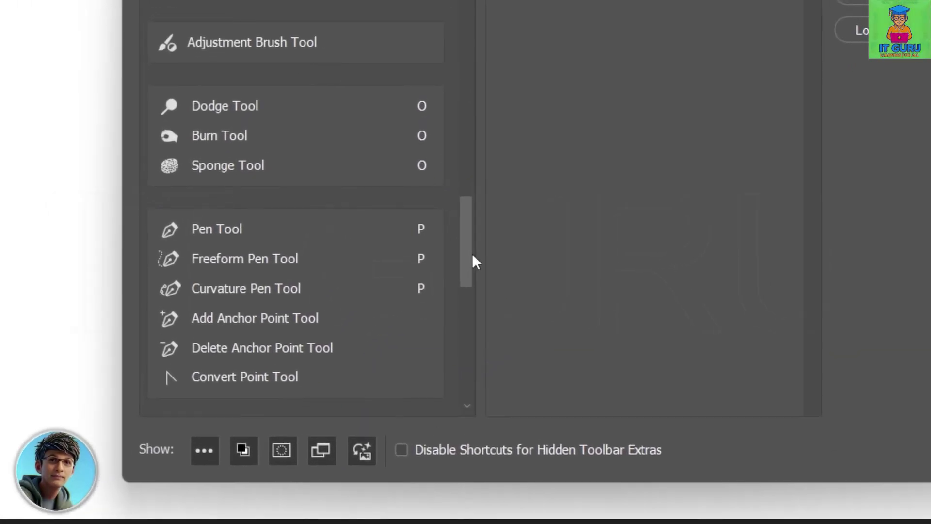
{"action": "left_click_drag", "start_coordinate": [474, 260], "coordinate": [468, 294]}
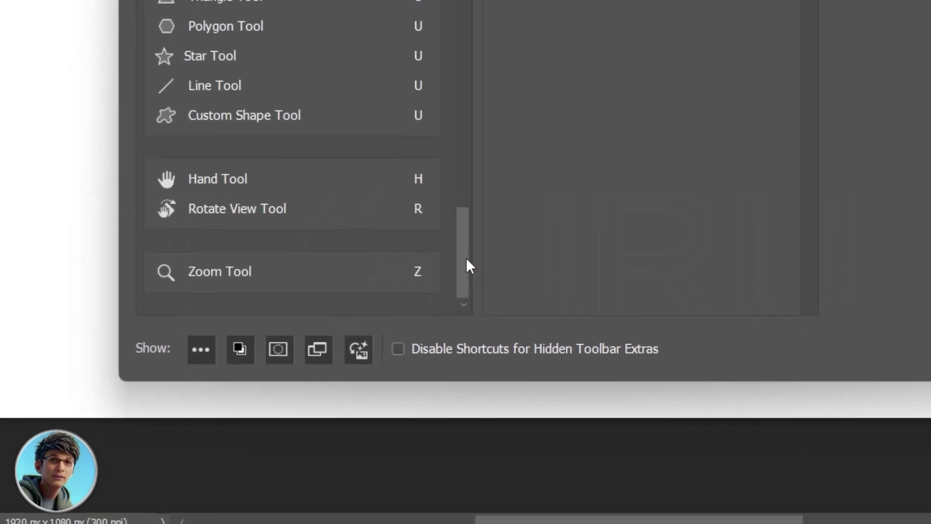
{"action": "left_click_drag", "start_coordinate": [467, 258], "coordinate": [473, 49]}
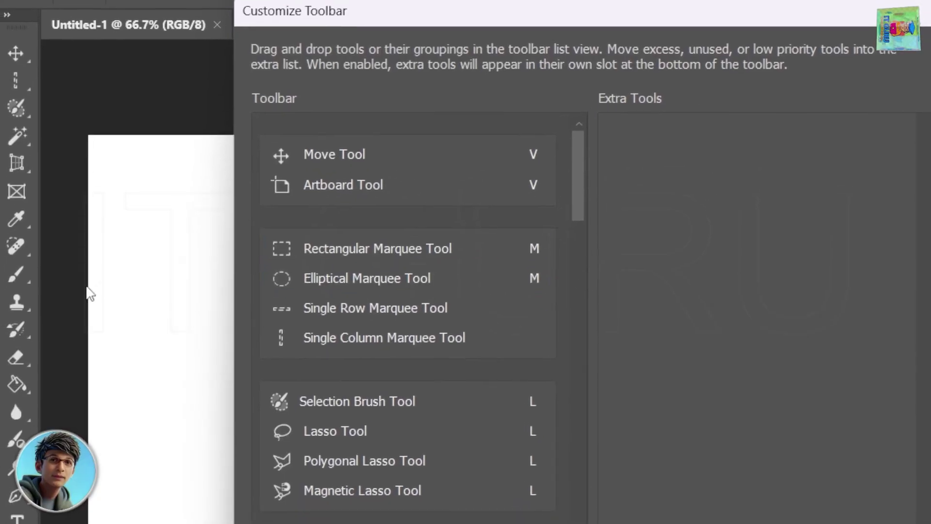
Try to move the Artboard Tool into the Extra Tools list.
{"action": "left_click_drag", "start_coordinate": [343, 184], "coordinate": [620, 191]}
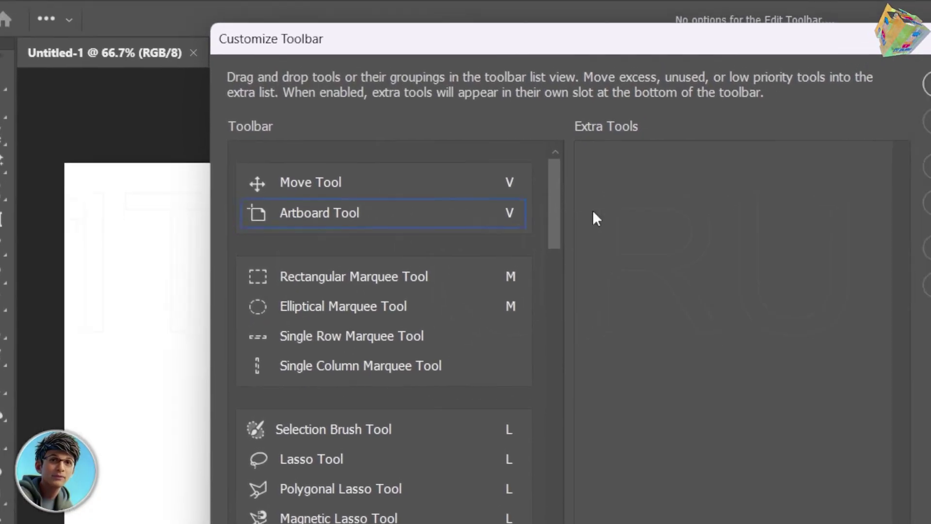
{"action": "left_click", "coordinate": [502, 151]}
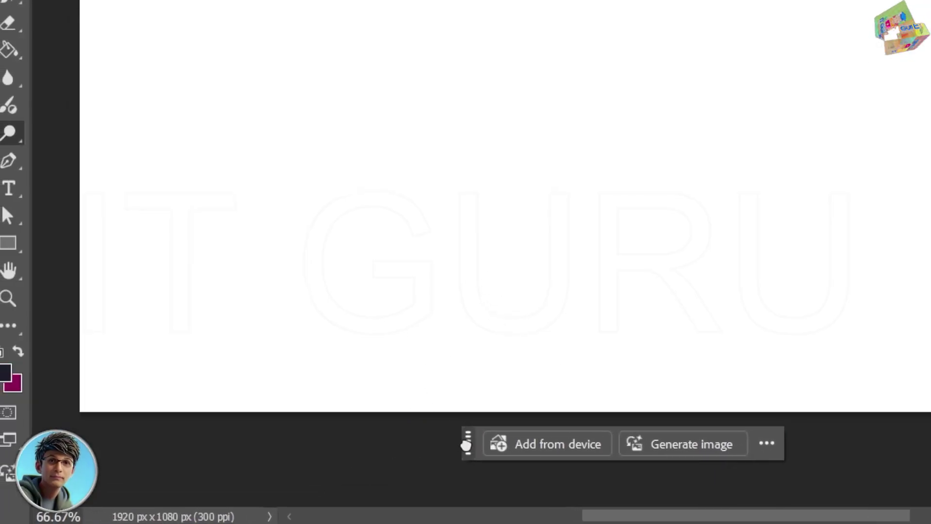
Nudge the Contextual Task Bar below the canvas and switch tools to examine how their options differ.
{"action": "left_click_drag", "start_coordinate": [465, 459], "coordinate": [467, 447]}
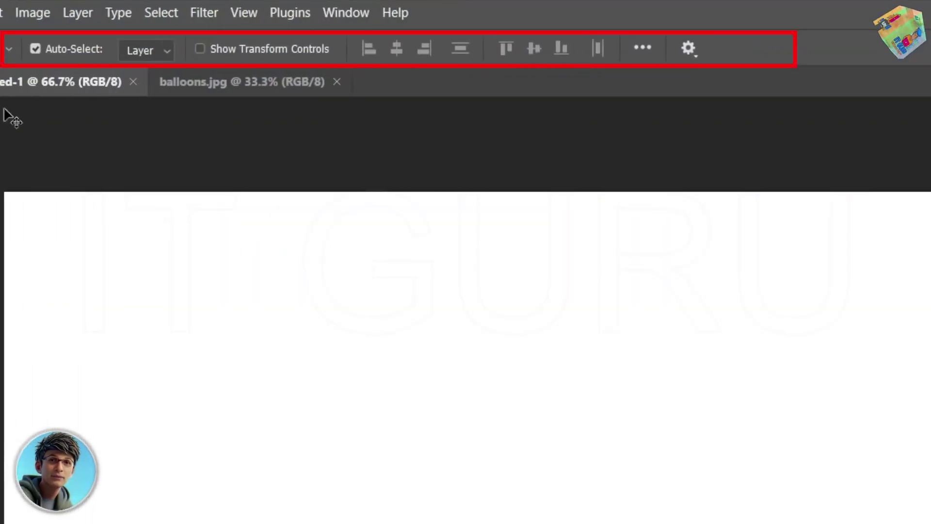
{"action": "left_click", "coordinate": [19, 164]}
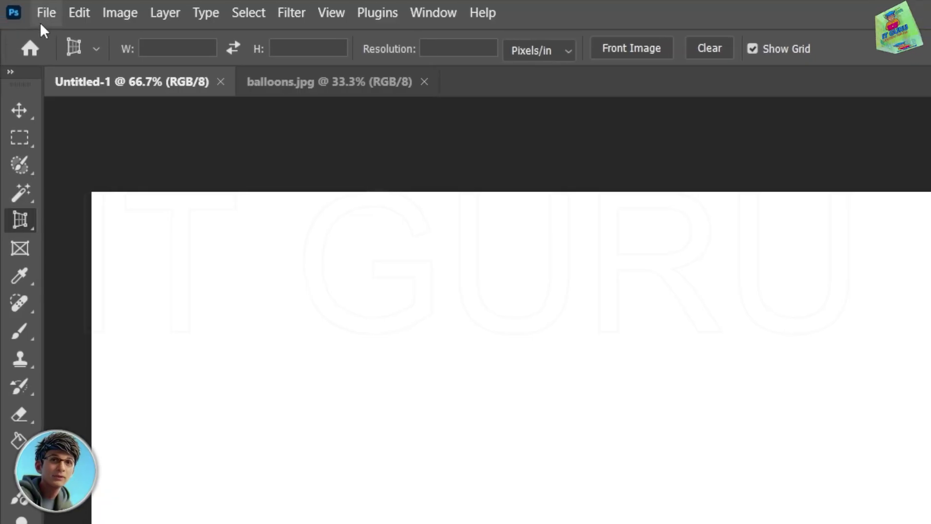
Examine the available file, image and layer commands, including the color mode and image rotation options.
{"action": "left_click", "coordinate": [43, 13]}
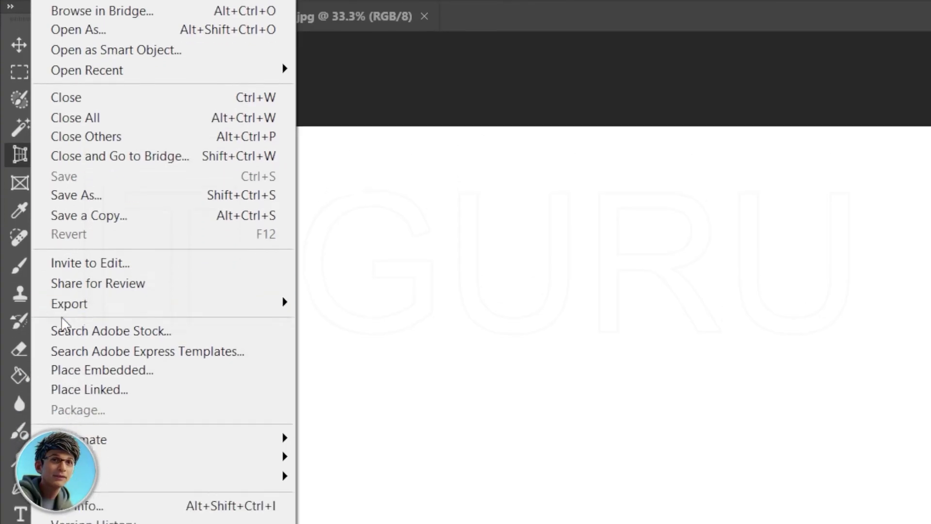
{"action": "mouse_move", "coordinate": [83, 9]}
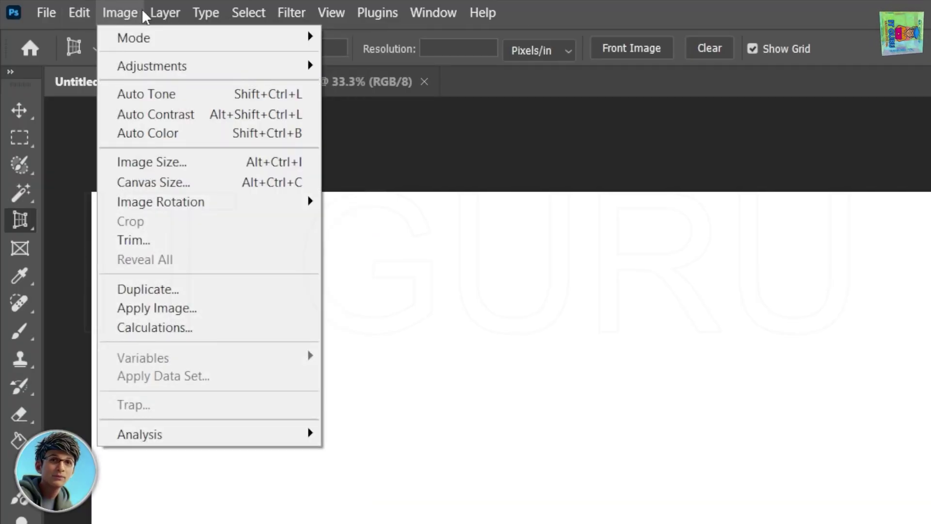
{"action": "mouse_move", "coordinate": [162, 14]}
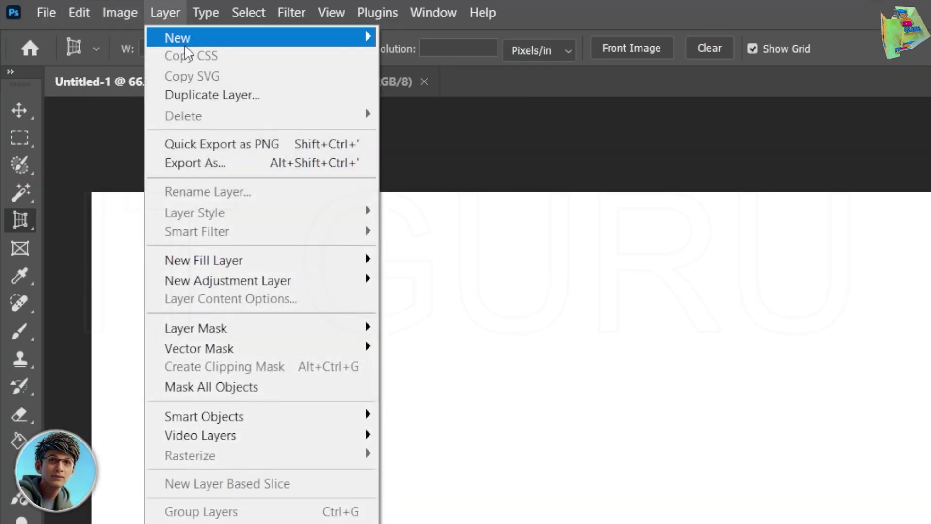
{"action": "left_click", "coordinate": [185, 19]}
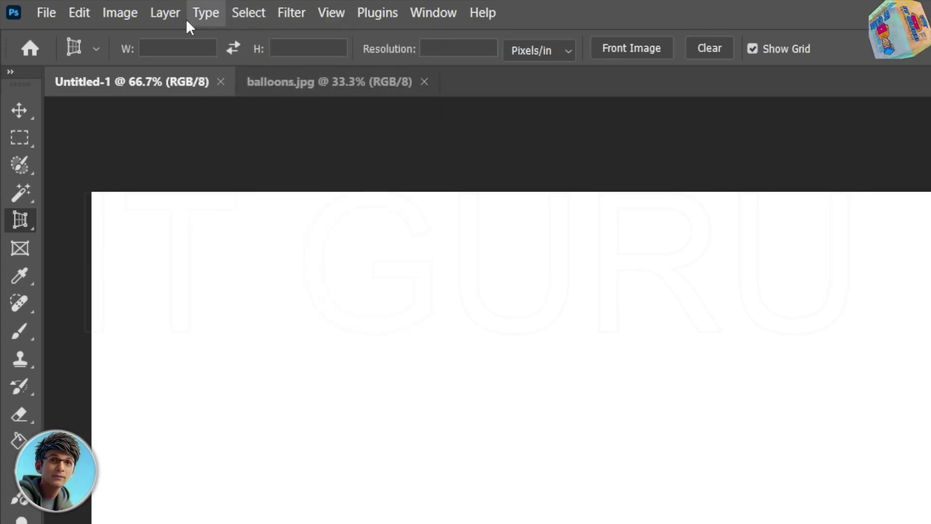
{"action": "left_click", "coordinate": [116, 15]}
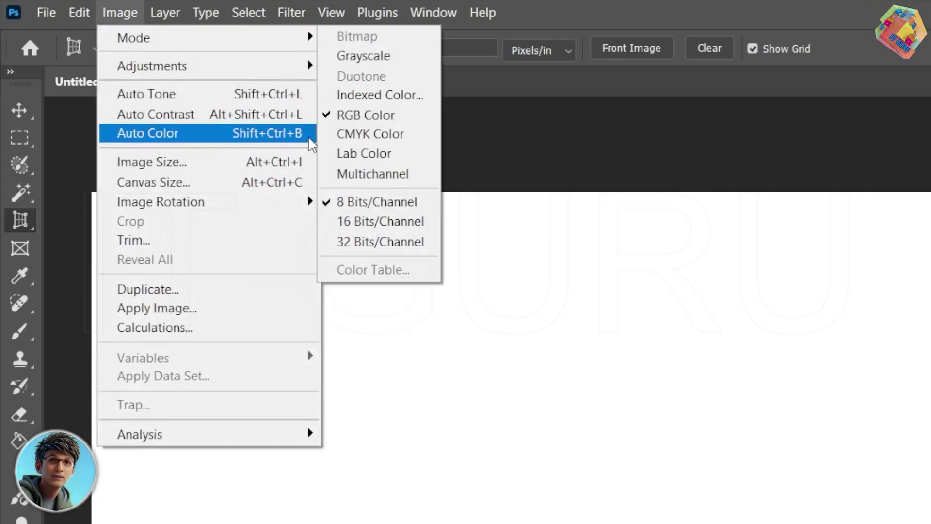
{"action": "mouse_move", "coordinate": [303, 211]}
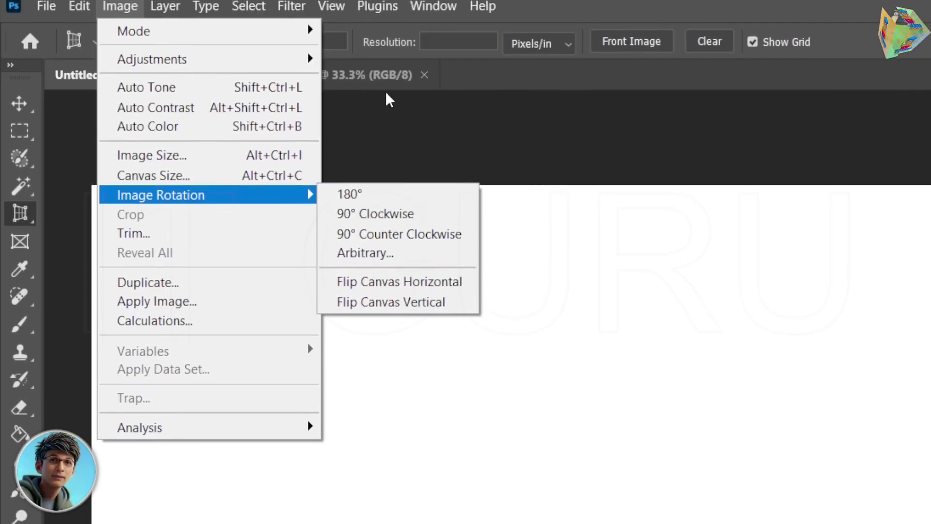
{"action": "left_click", "coordinate": [373, 118]}
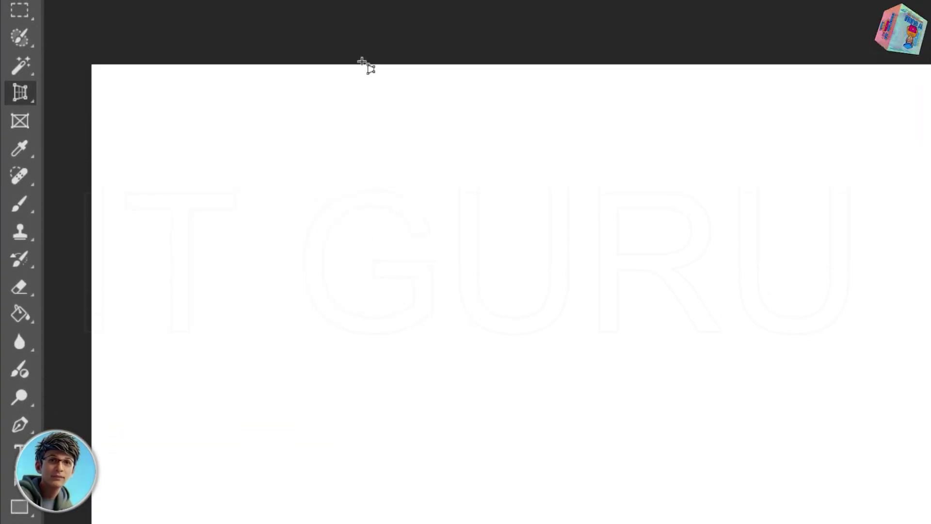
Switch to balloons.jpg and draw a rectangular marquee selection around the woman's hat and the nearby balloons.
{"action": "left_click", "coordinate": [340, 62]}
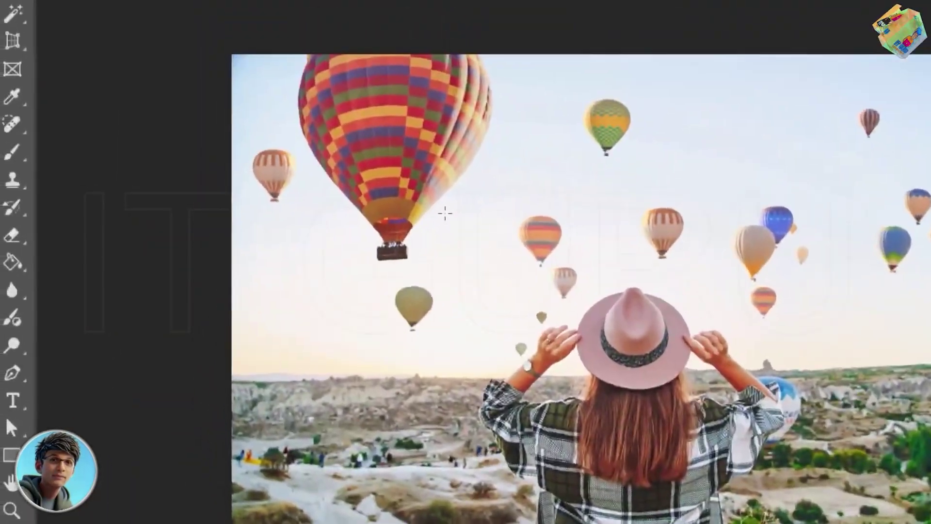
{"action": "left_click_drag", "start_coordinate": [450, 172], "coordinate": [749, 401]}
{"action": "left_click_drag", "start_coordinate": [526, 299], "coordinate": [526, 299]}
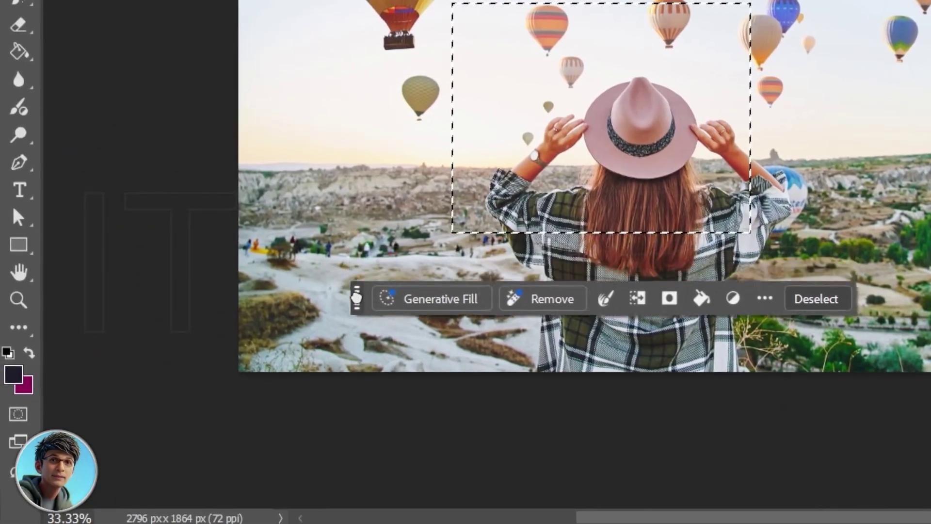
Reposition the Contextual Task Bar on balloons.jpg and clear the rectangular selection.
{"action": "left_click_drag", "start_coordinate": [351, 411], "coordinate": [347, 422]}
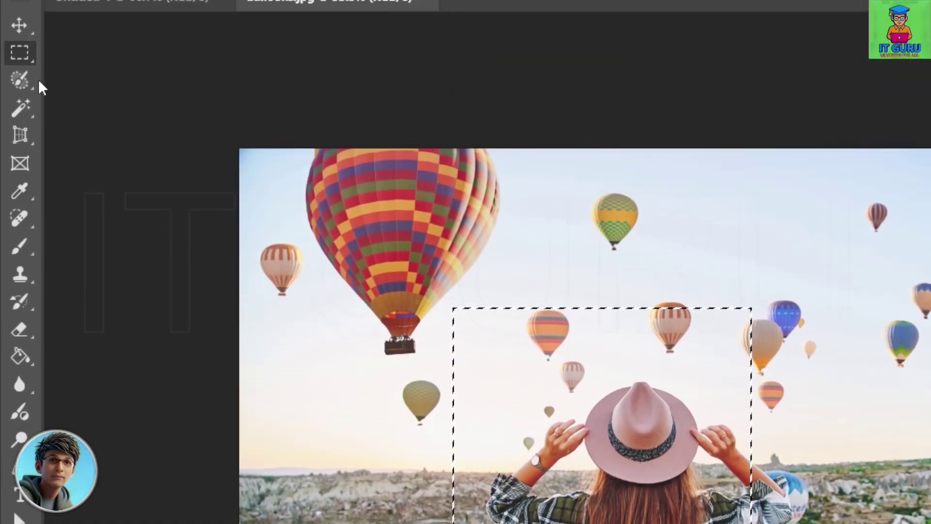
{"action": "left_click", "coordinate": [386, 255]}
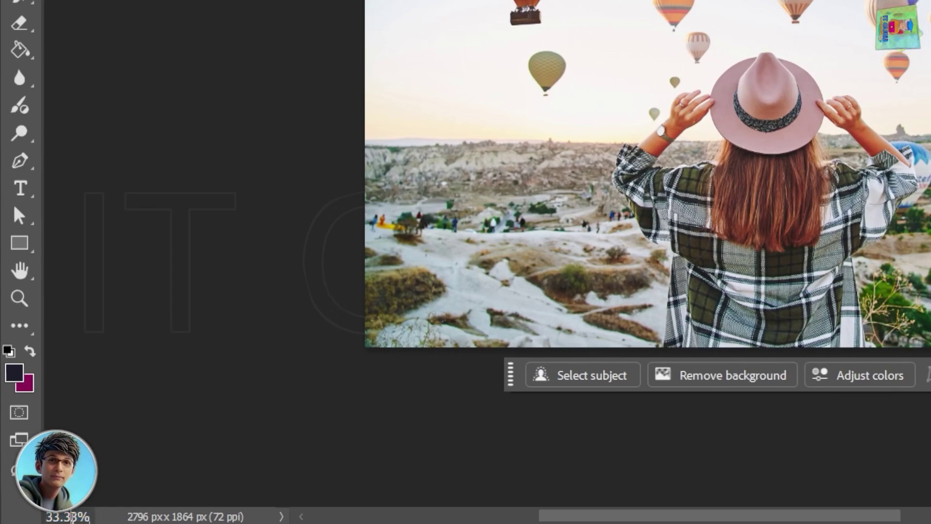
Examine which kinds of document information the status readout of balloons.jpg can display, keeping Document Dimensions.
{"action": "left_click", "coordinate": [281, 517]}
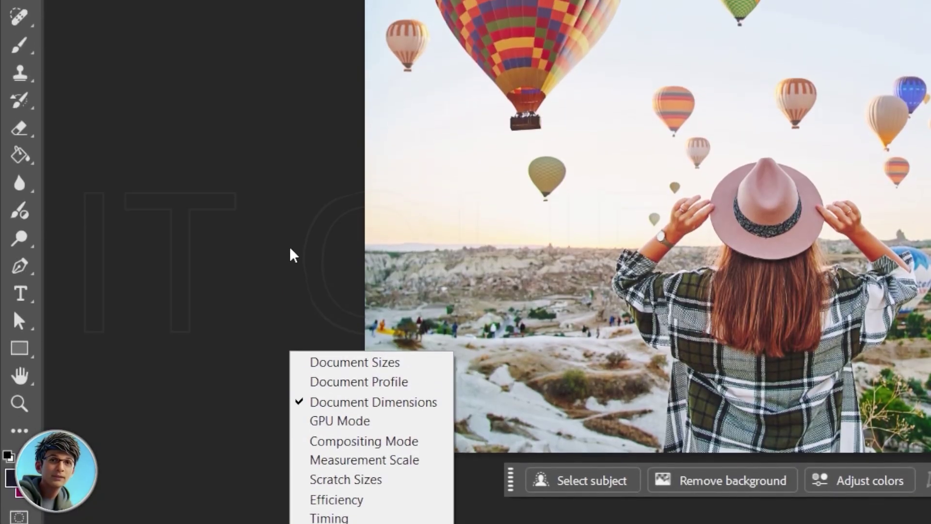
{"action": "left_click", "coordinate": [289, 141]}
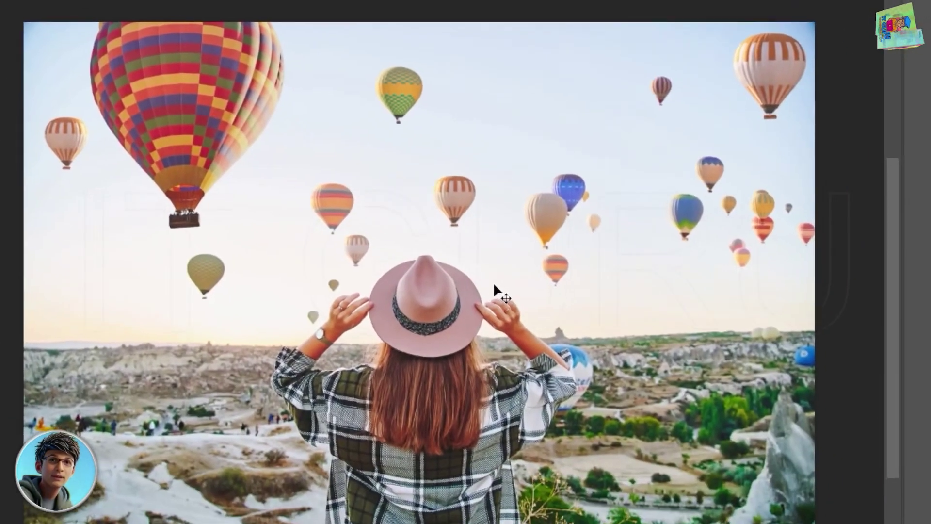
Convert the locked Background of balloons.jpg to a normal layer and move the photo around on its canvas.
{"action": "left_click_drag", "start_coordinate": [836, 471], "coordinate": [788, 462]}
{"action": "left_click_drag", "start_coordinate": [440, 259], "coordinate": [300, 256]}
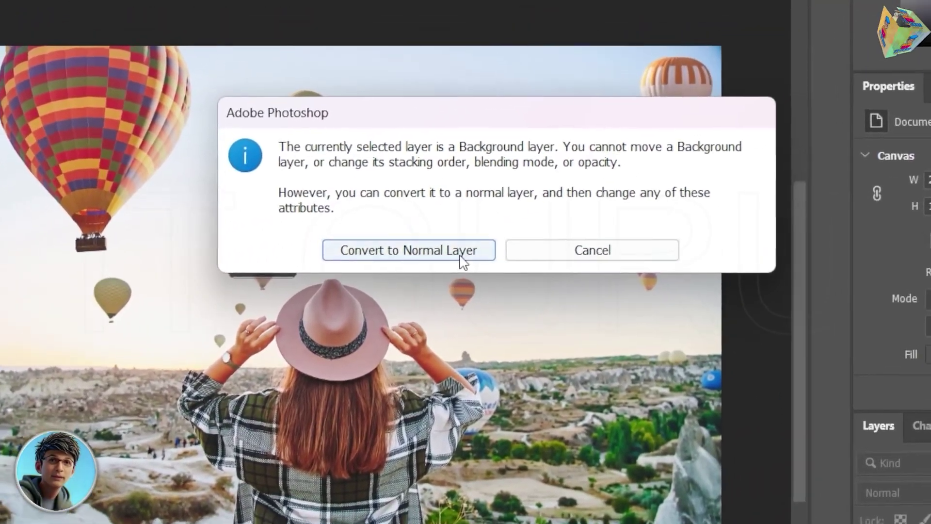
{"action": "left_click", "coordinate": [461, 262]}
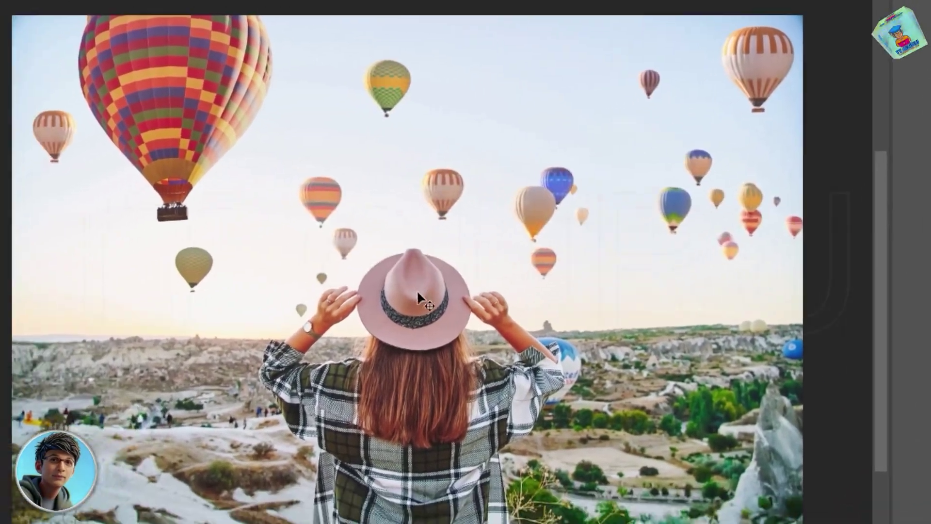
{"action": "left_click_drag", "start_coordinate": [334, 329], "coordinate": [124, 344]}
{"action": "left_click_drag", "start_coordinate": [393, 275], "coordinate": [460, 277]}
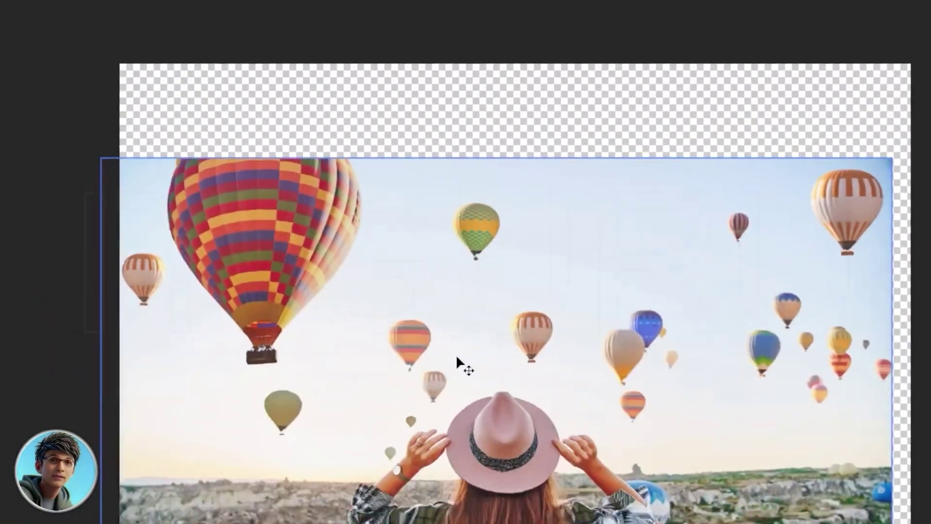
{"action": "left_click_drag", "start_coordinate": [441, 356], "coordinate": [474, 233]}
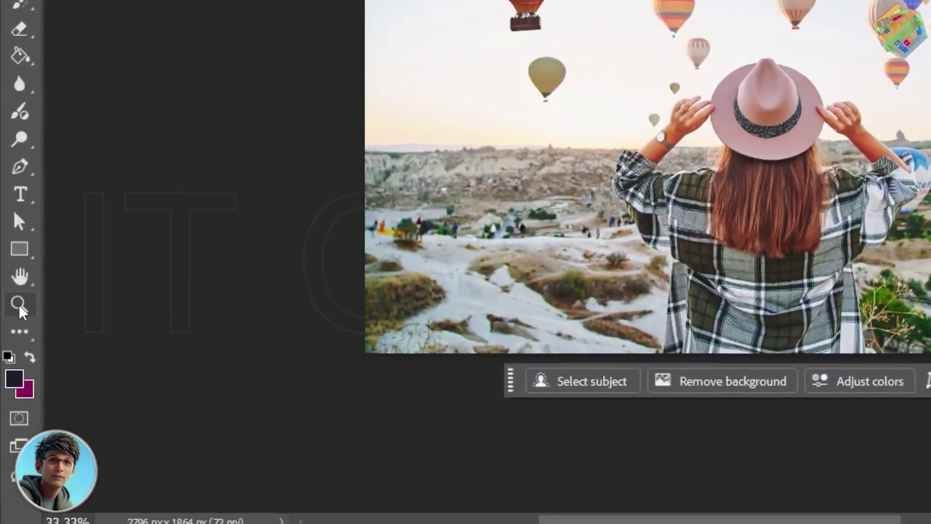
Use the Zoom tool to magnify the woman's hat, zoom back out, and magnify the orange-and-white striped balloon.
{"action": "left_click", "coordinate": [18, 304]}
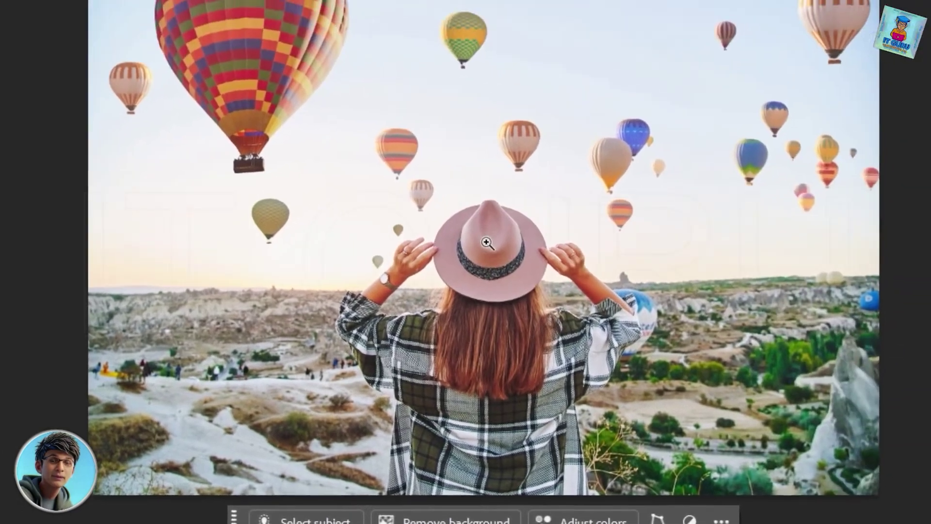
{"action": "left_click_drag", "start_coordinate": [487, 242], "coordinate": [466, 260]}
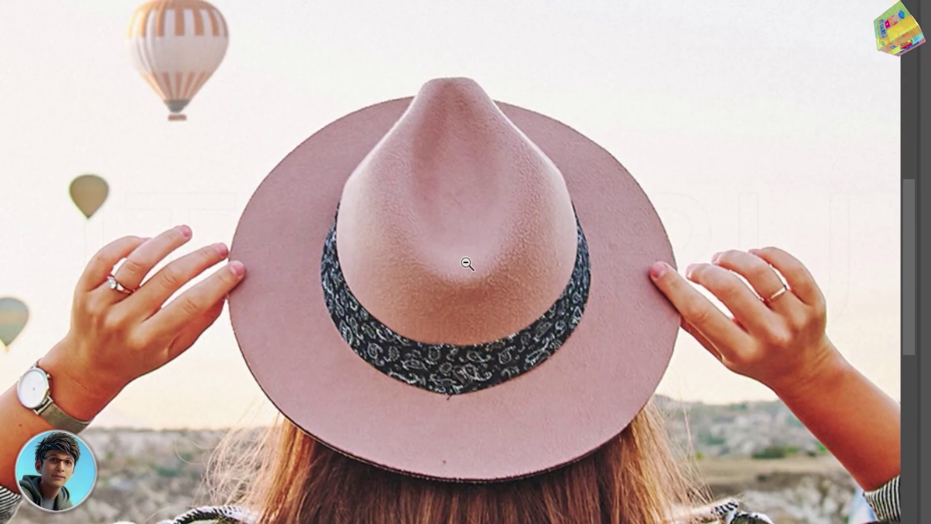
{"action": "left_click_drag", "start_coordinate": [467, 263], "coordinate": [466, 263]}
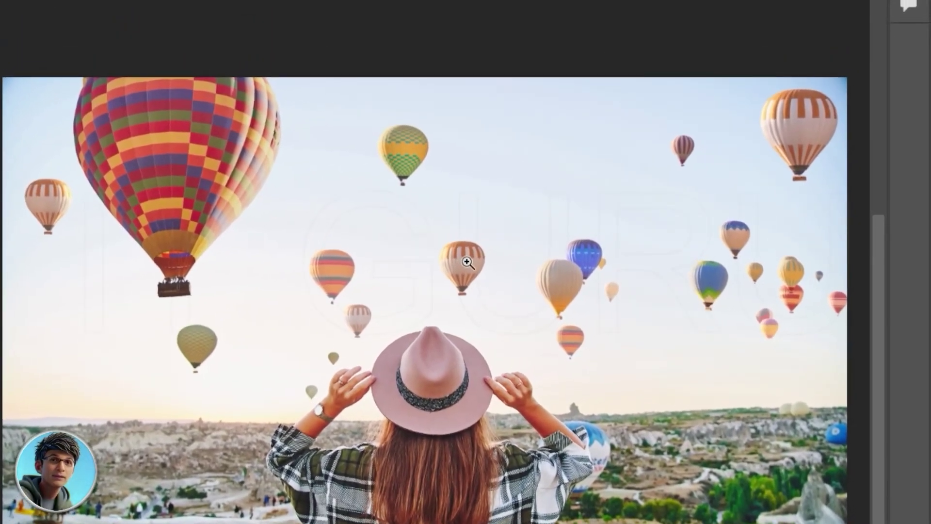
{"action": "left_click_drag", "start_coordinate": [467, 263], "coordinate": [467, 263]}
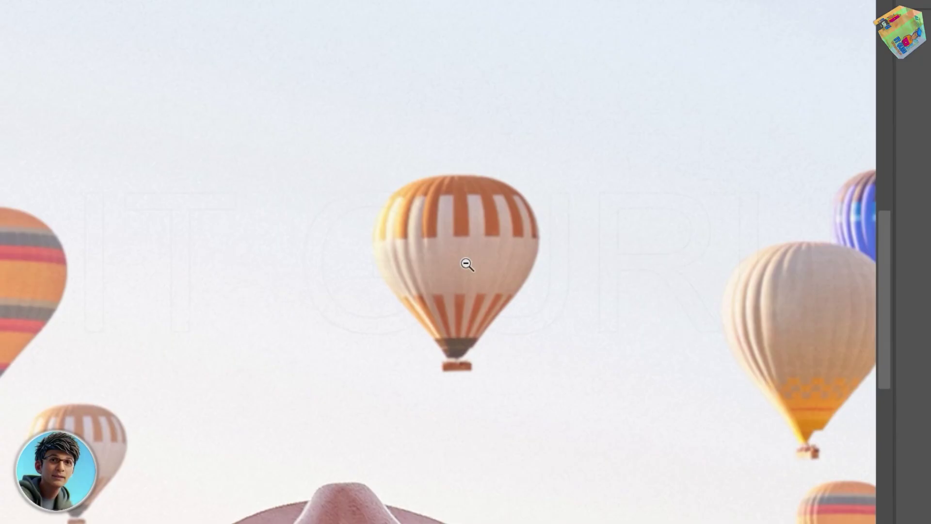
Zoom out from the balloons in increments until the whole photo shows, and magnify the woman again.
{"action": "left_click", "coordinate": [466, 265], "text": "alt"}
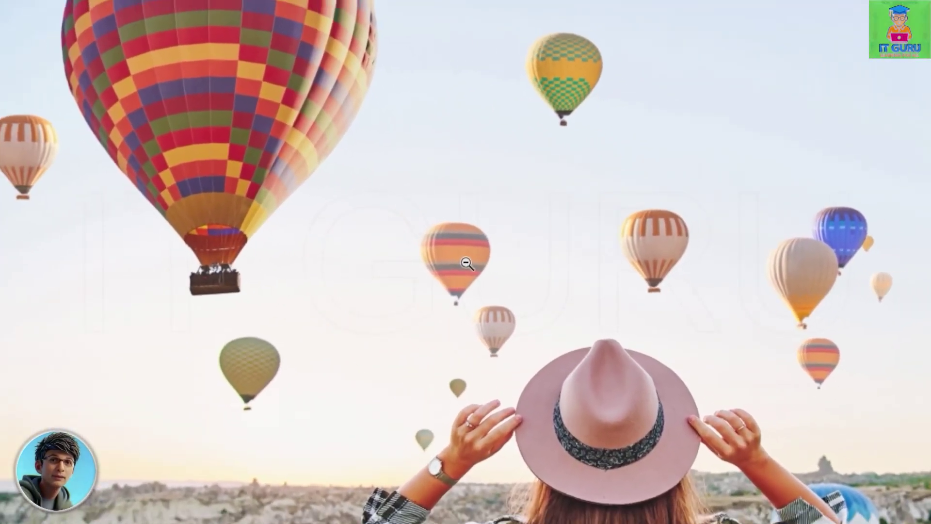
{"action": "left_click", "coordinate": [467, 264], "text": "alt"}
{"action": "left_click", "coordinate": [466, 265], "text": "alt"}
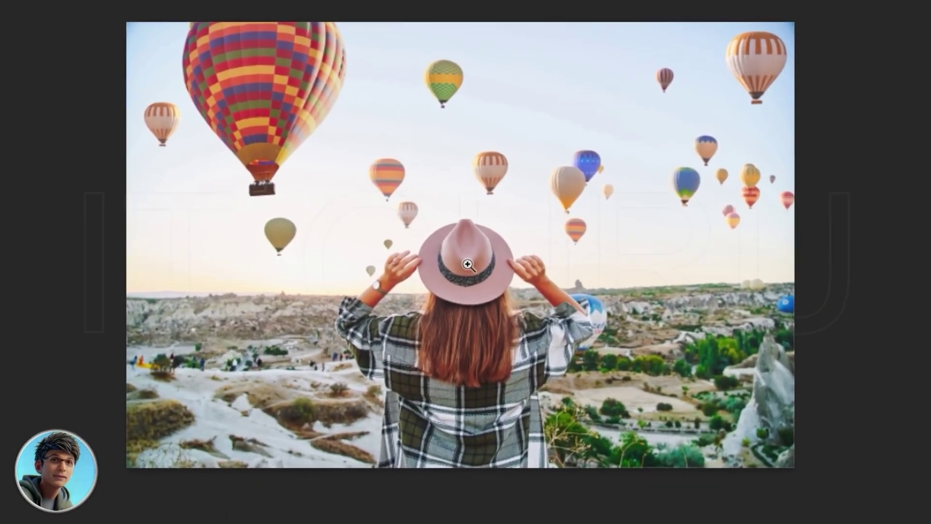
{"action": "left_click", "coordinate": [466, 264]}
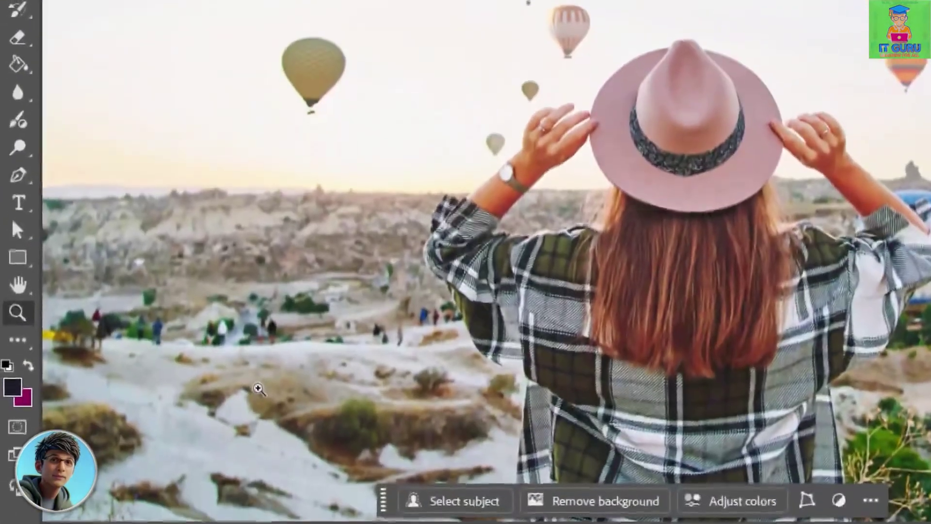
{"action": "key", "text": "alt"}
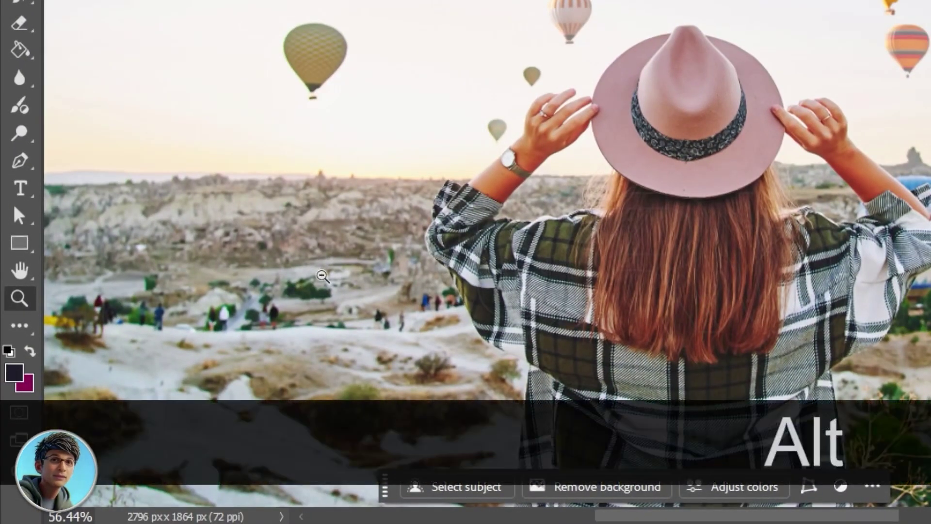